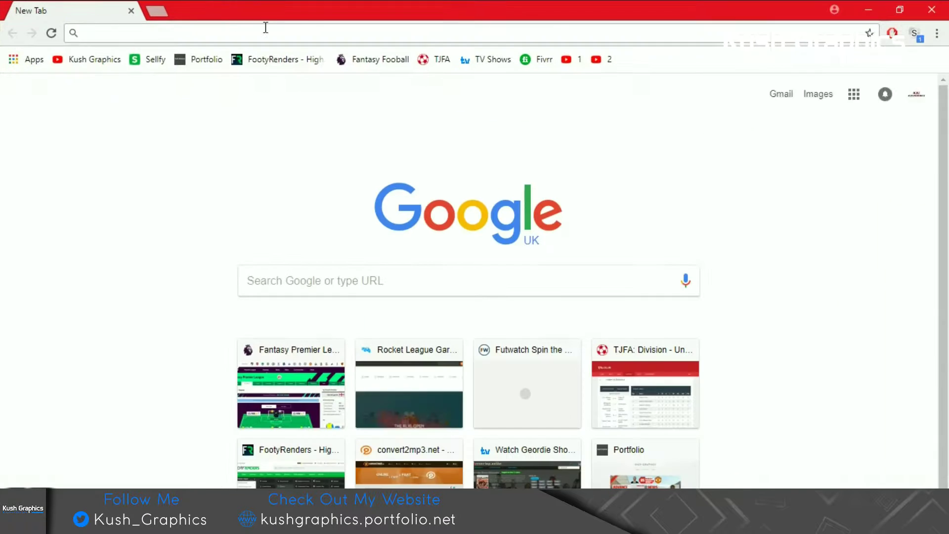
Step: Search Google Images for 'youtube banner template' and preview the first safe-area template
text(youtube banner template)
key(Return)
click(187, 115)
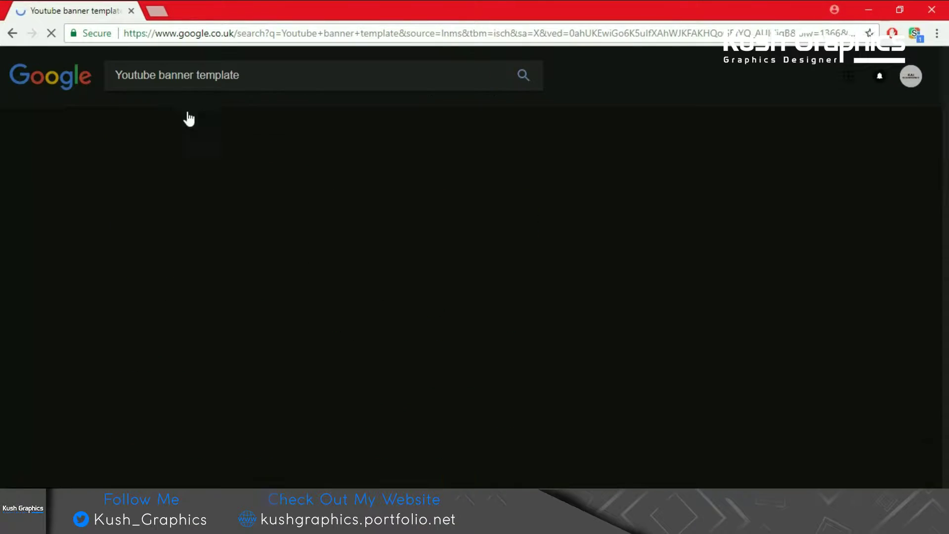
click(148, 271)
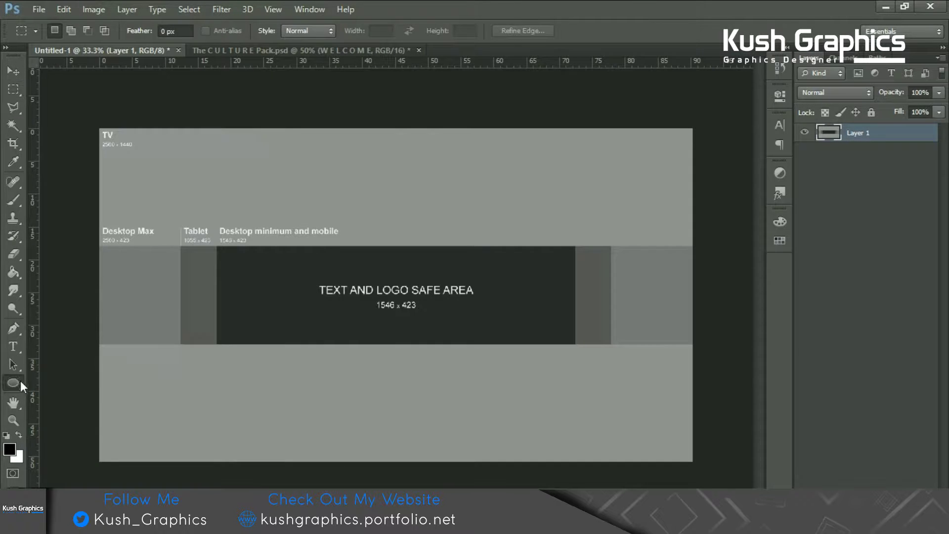
Step: Cover the template's top and bottom bands with black rectangles, group them, and add a new layer
click(20, 381)
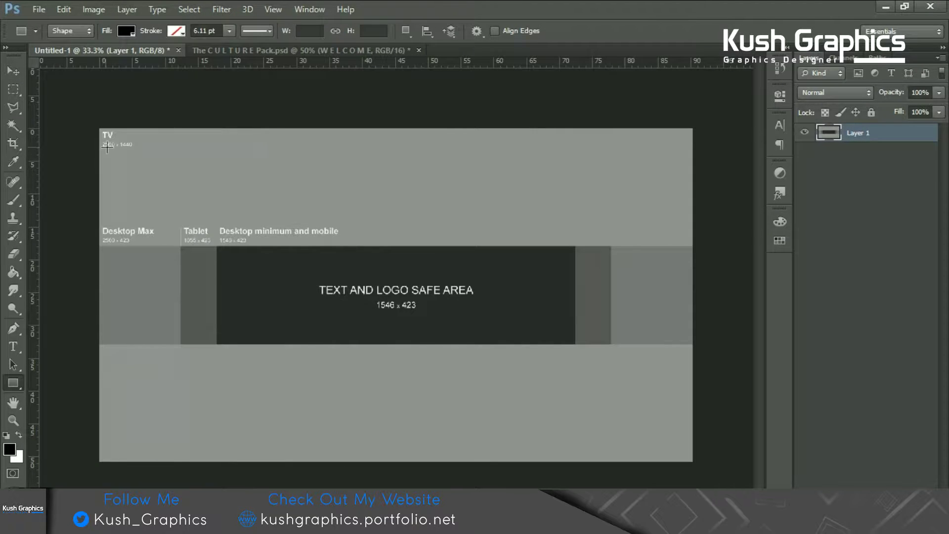
drag(96, 117, 699, 246)
drag(74, 343, 735, 487)
key(v)
shift+click(854, 165)
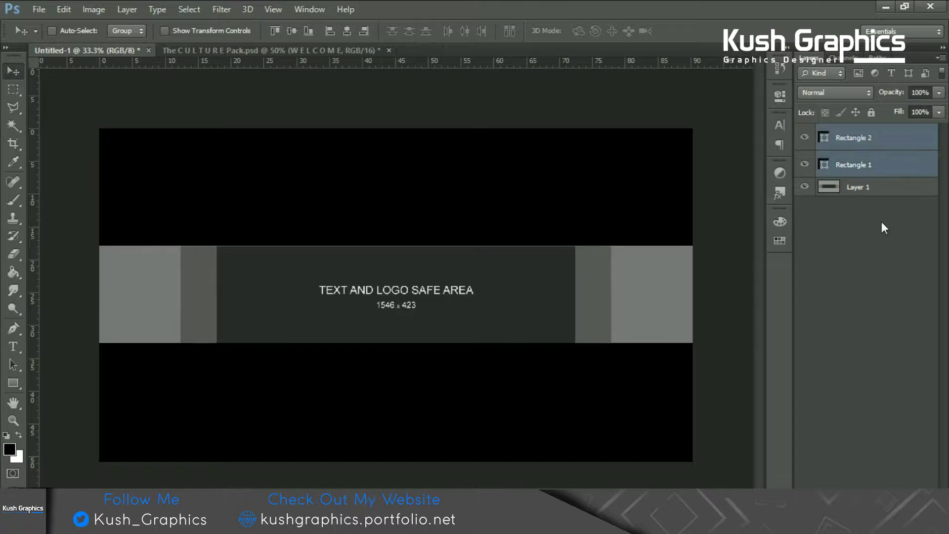
key(ctrl+g)
double_click(858, 132)
text(Bo)
key(ctrl+shift+alt+n)
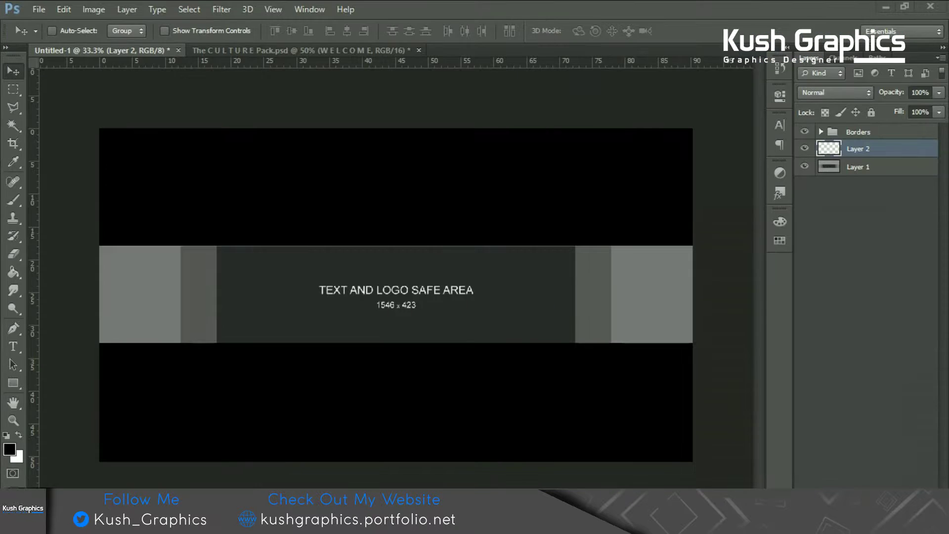
click(395, 435)
Step: Search Google Images for 'abandoned house outside' and skim the results
text(abandoned)
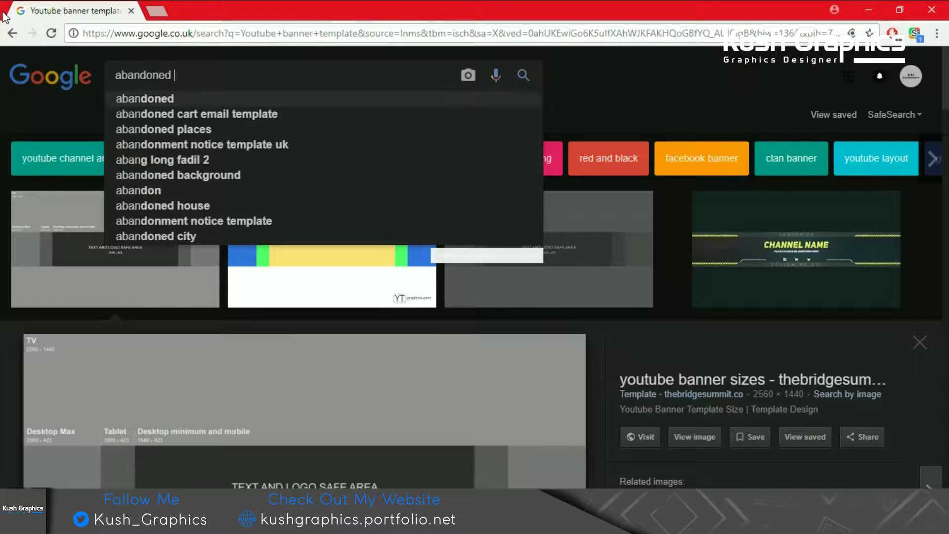
text( house outside)
key(Return)
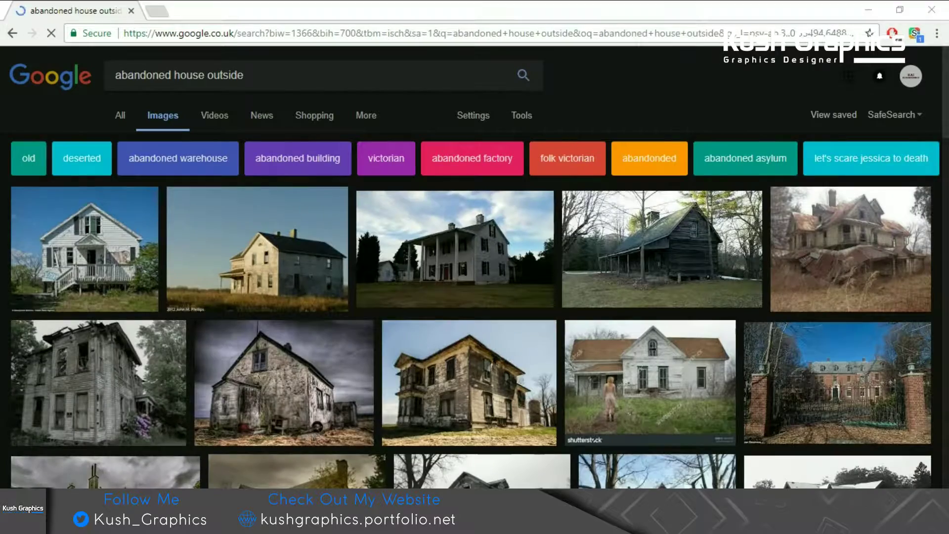
scroll(633, 198, down, 5)
scroll(633, 198, up, 5)
Step: Replace the query with 'cityscape', scroll the results and preview one image
triple_click(178, 76)
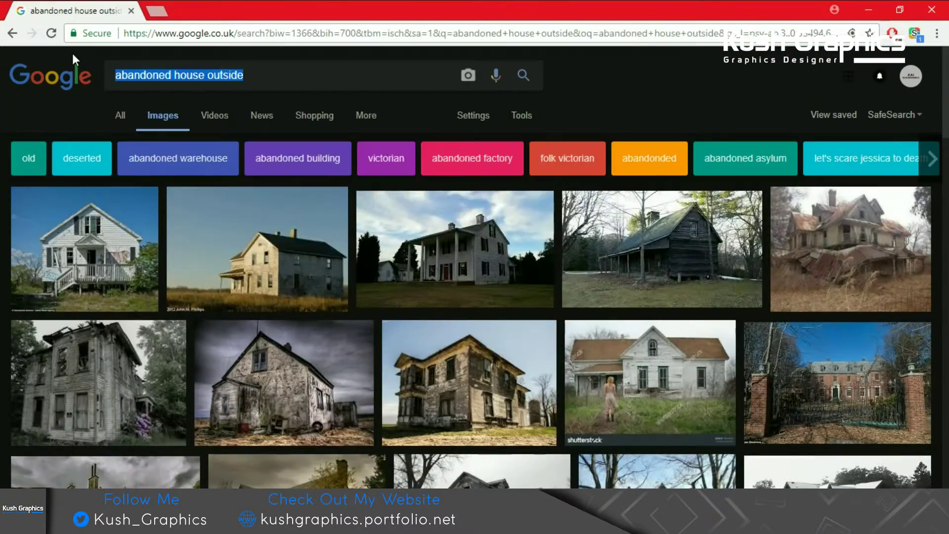
text(cityscape)
key(Return)
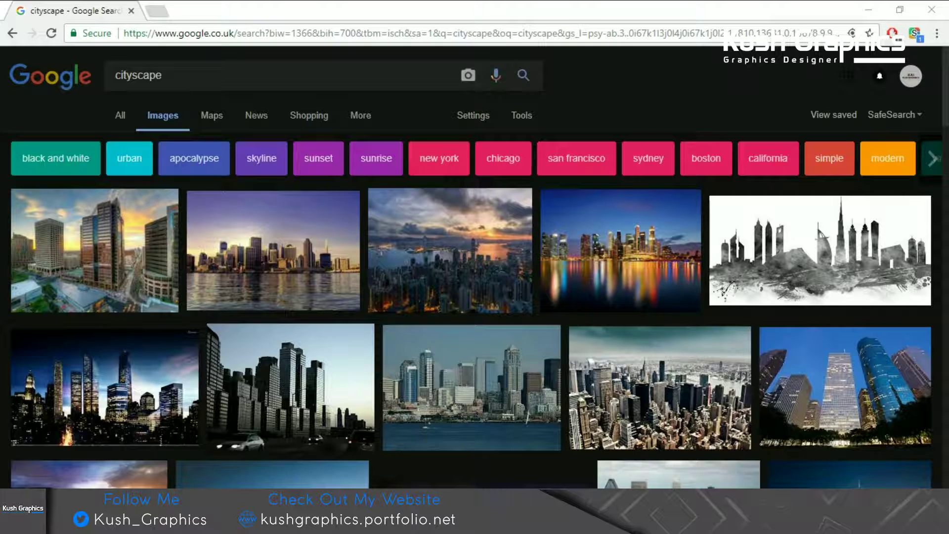
scroll(618, 222, down, 5)
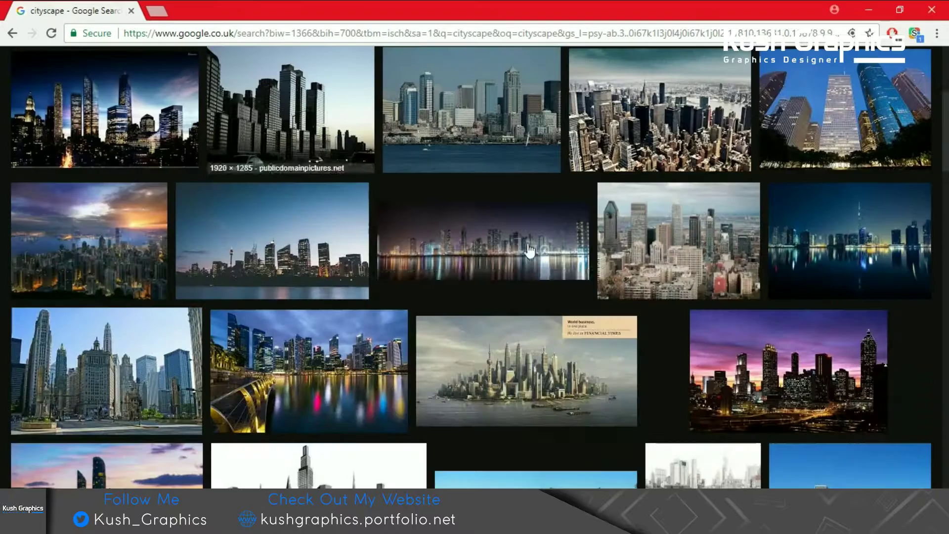
scroll(618, 223, down, 5)
click(147, 281)
Step: Search for 'wallpapers craft'
click(13, 33)
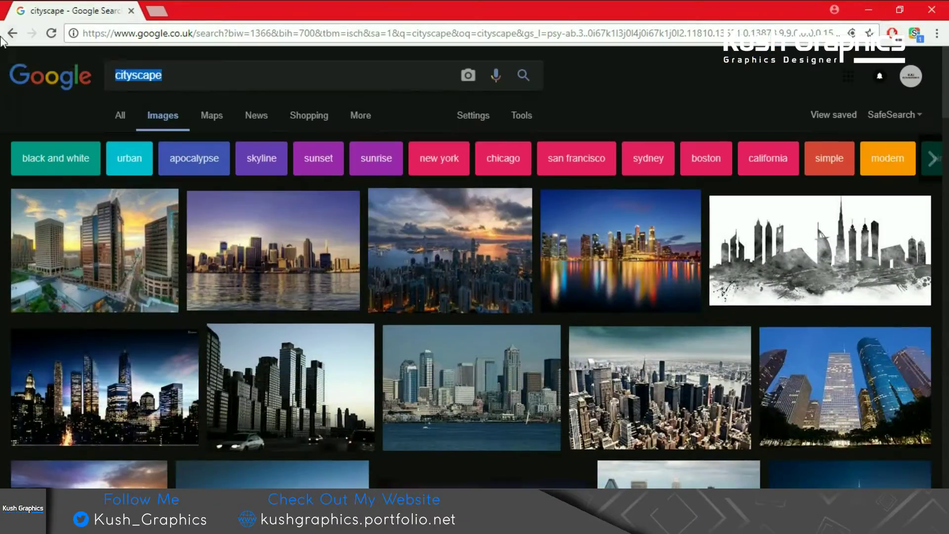
text(wallpapers craft)
key(Return)
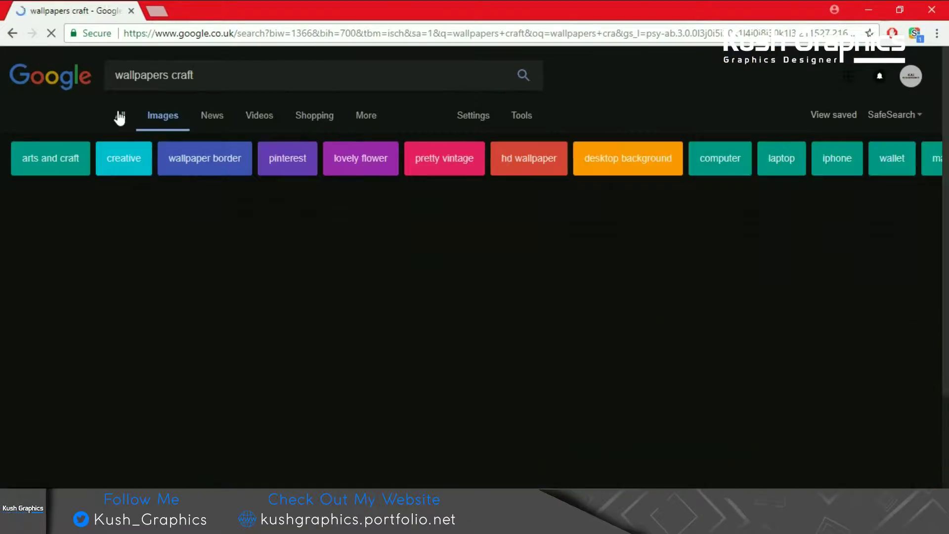
Step: Open the WallpapersCraft website and search it for cityscape wallpapers
click(119, 117)
click(133, 176)
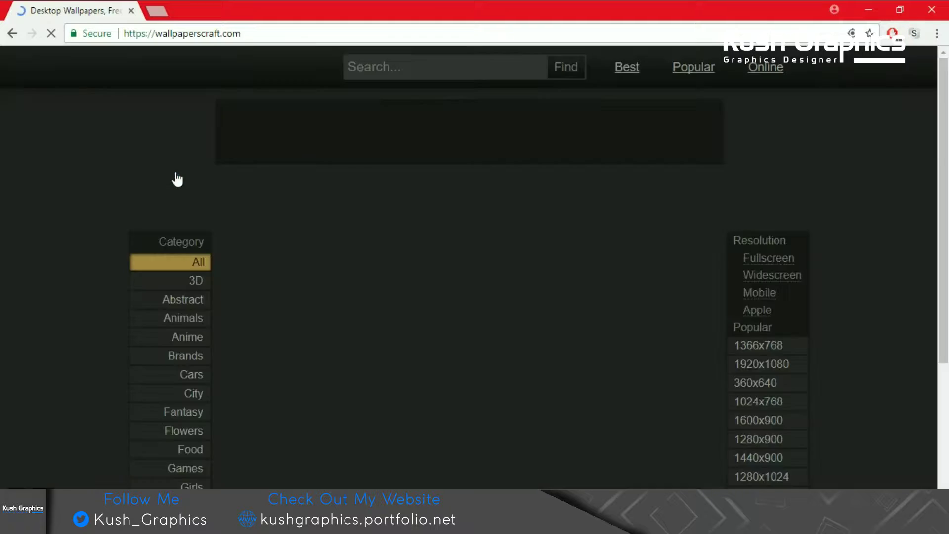
text(cityscape)
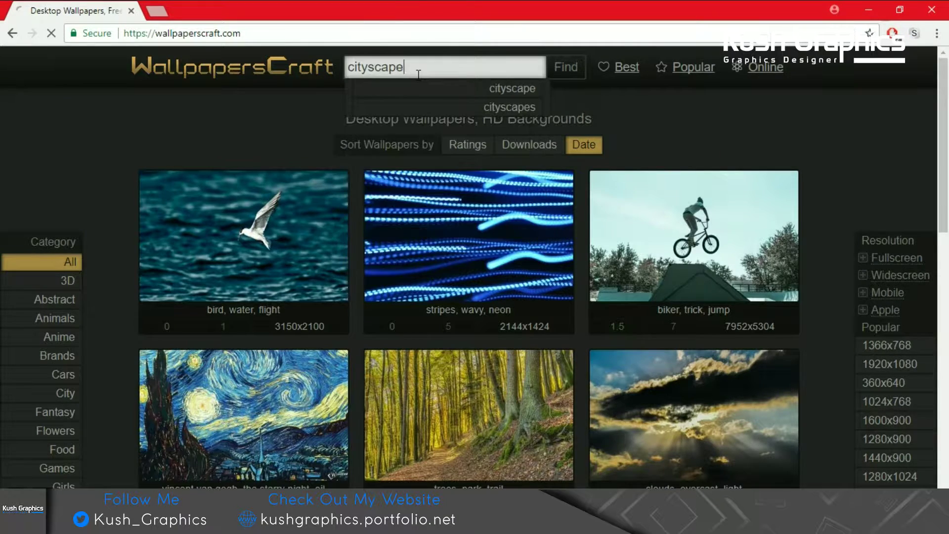
key(Return)
Step: Open the Chicago wallpaper, then save the related city evening wallpaper image to disk
click(268, 408)
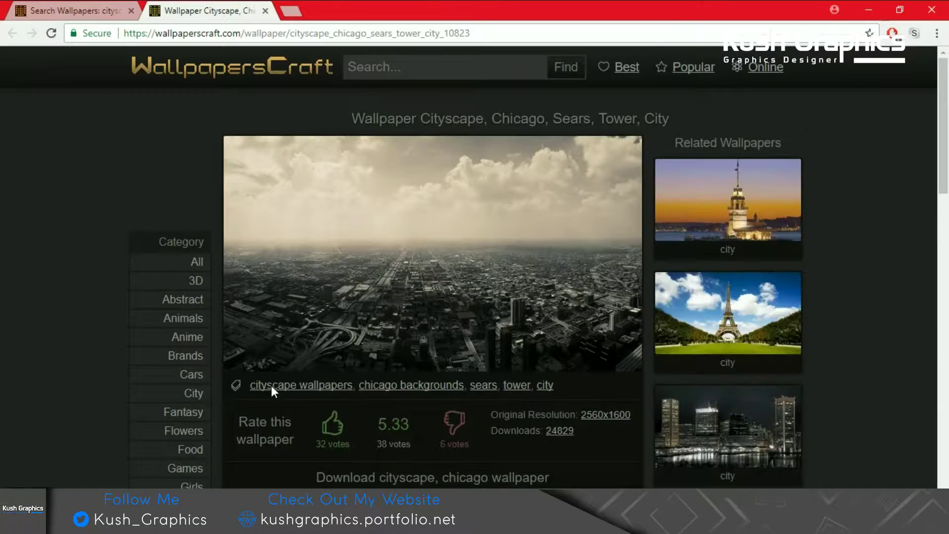
scroll(390, 397, down, 2)
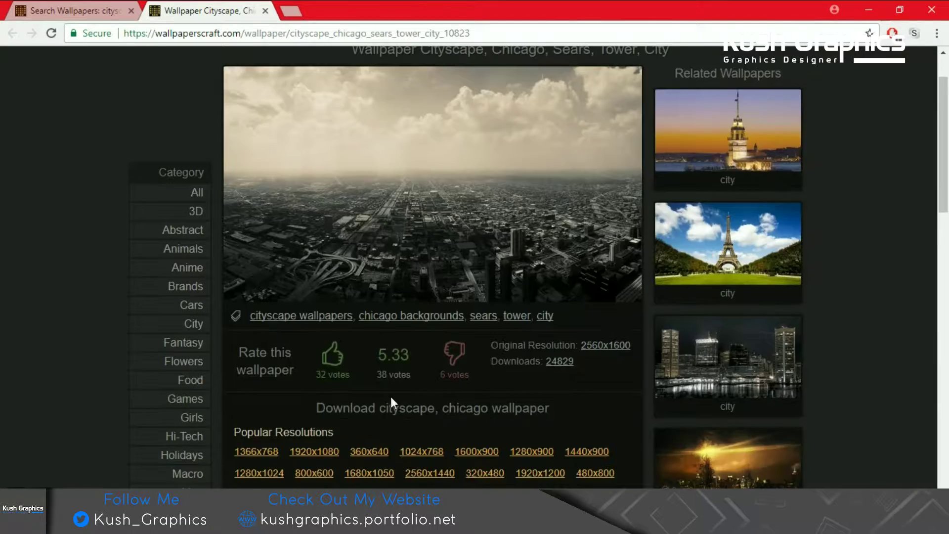
click(319, 457)
click(13, 33)
scroll(846, 265, down, 4)
click(695, 267)
right_click(489, 307)
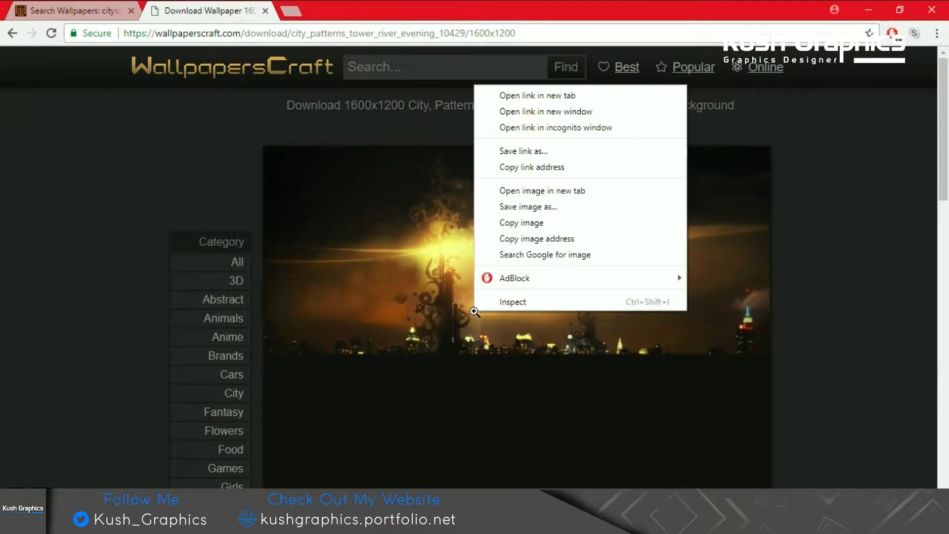
click(524, 203)
click(451, 263)
Step: Search WallpapersCraft for 'haunted house', then for 'abandoned house'
click(444, 67)
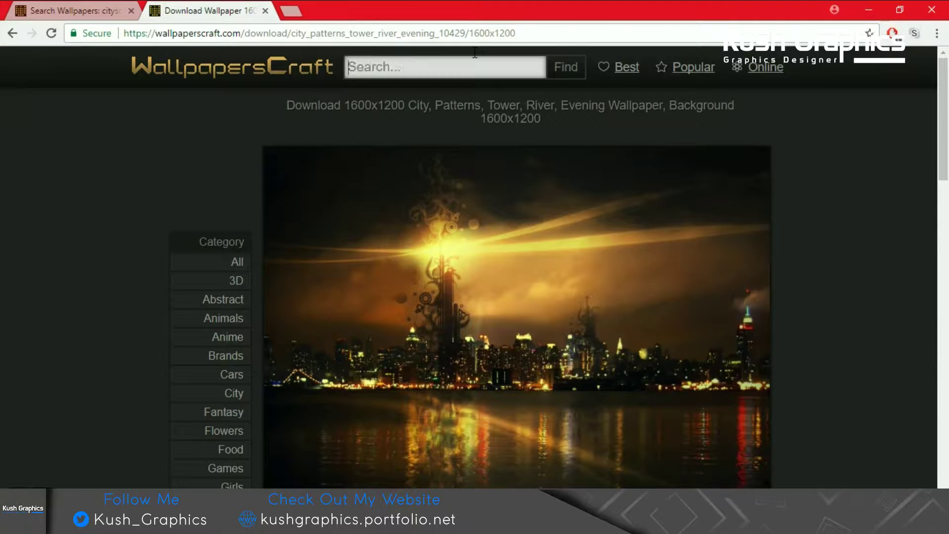
text(haunted h)
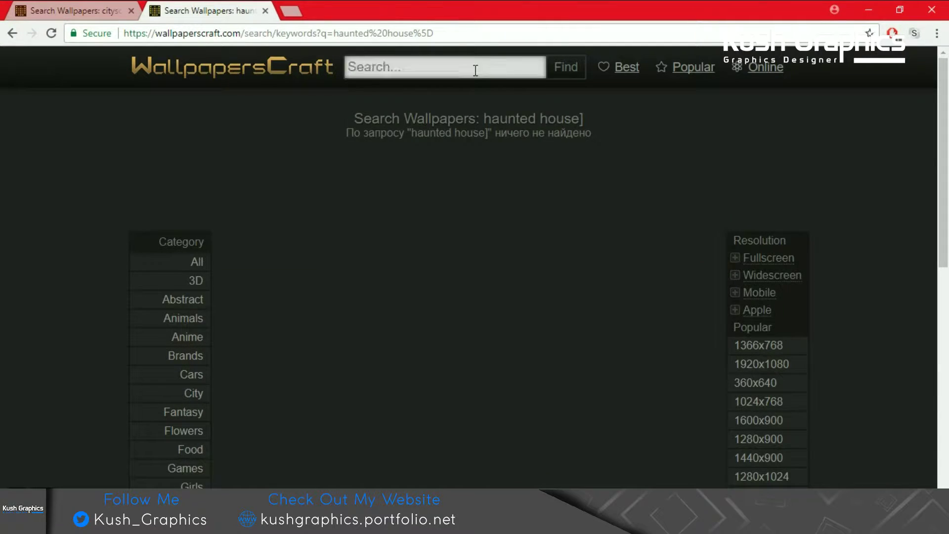
triple_click(475, 67)
text(haunted house)
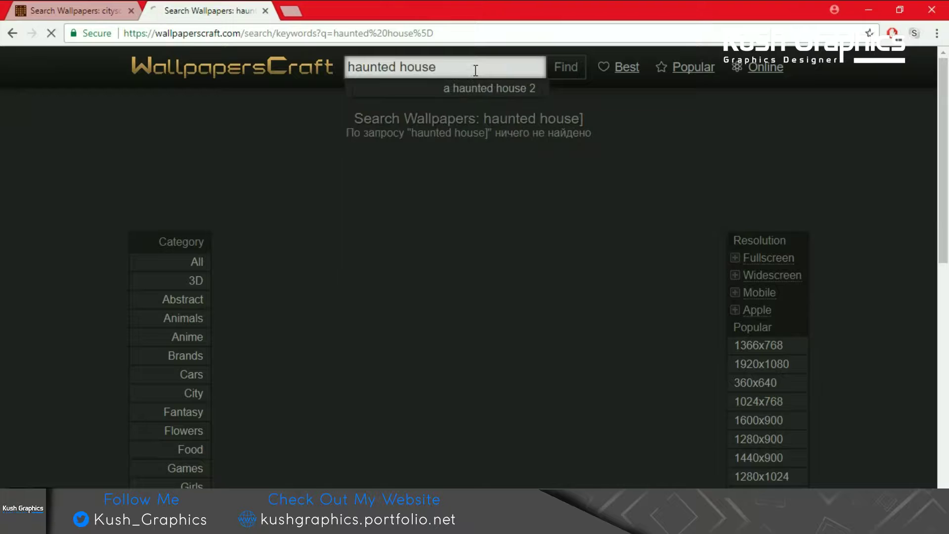
key(Return)
click(476, 69)
text(abandoned h)
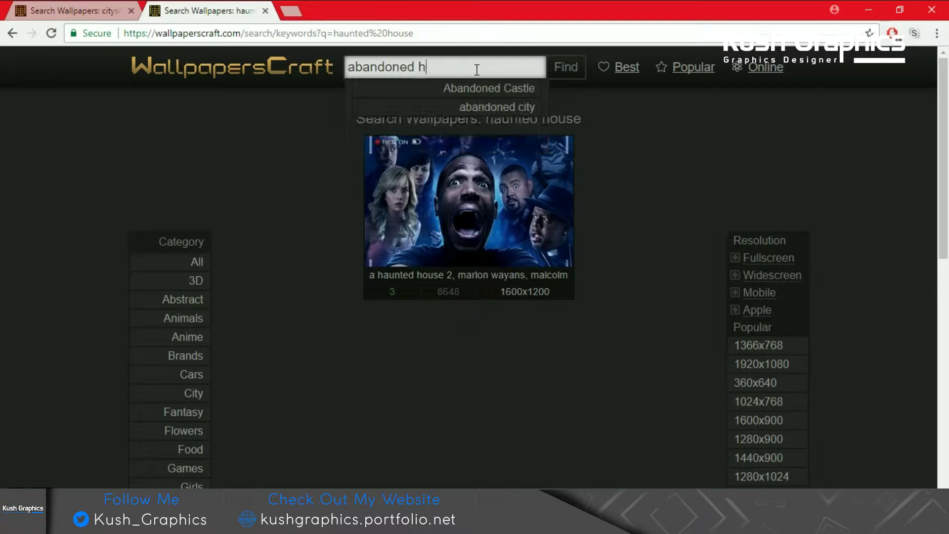
text(ouse)
key(Return)
Step: In a fresh tab, image-search 'abandoned house' and preview the overgrown wooden farmhouse
key(ctrl+w)
key(ctrl+t)
text(a)
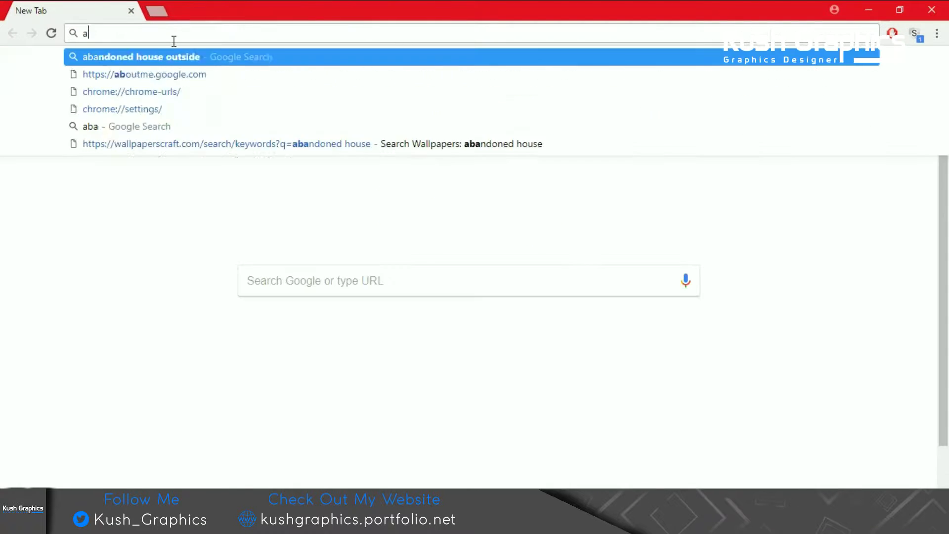
text(bandoned hous)
key(Return)
click(216, 115)
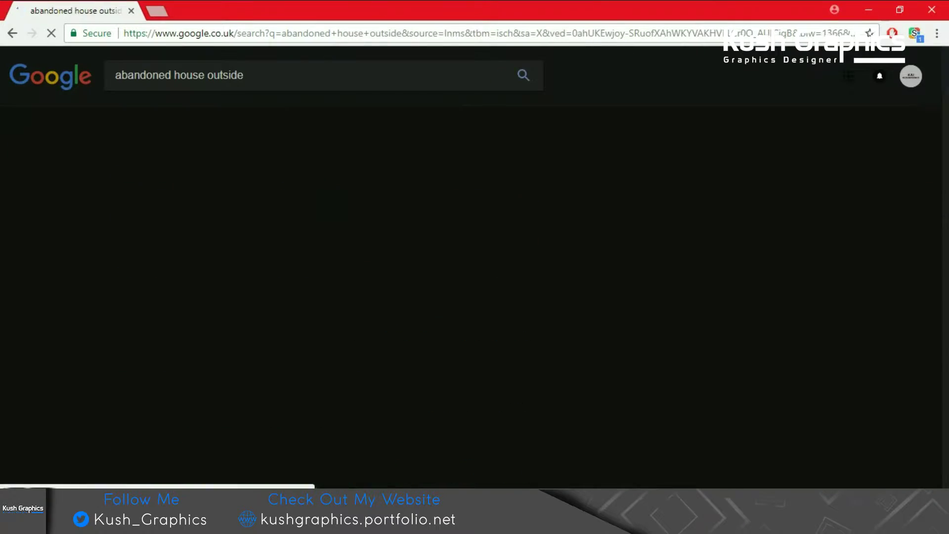
scroll(262, 392, down, 5)
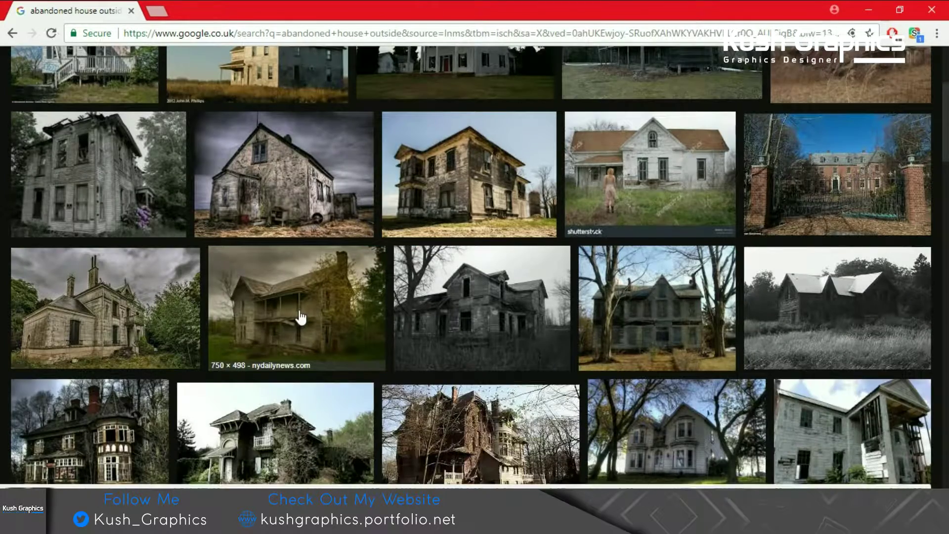
click(300, 318)
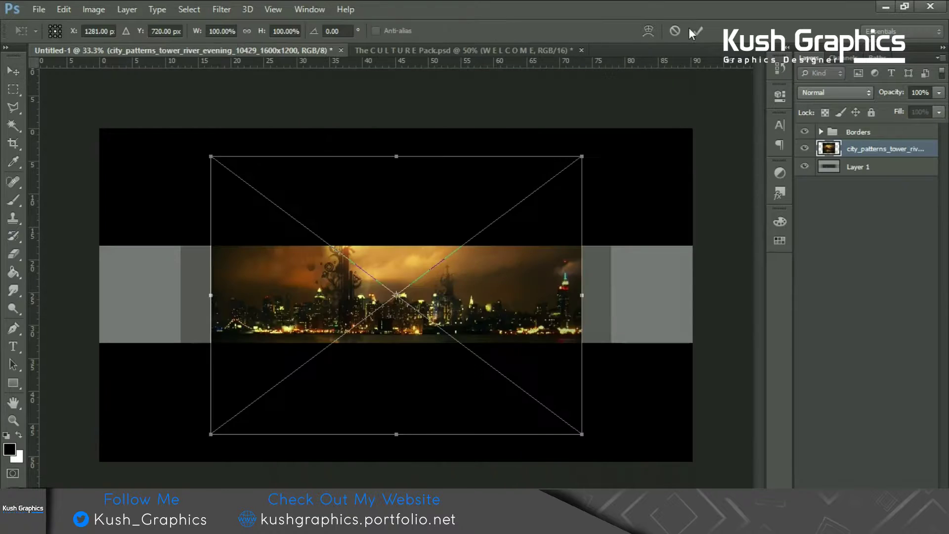
Step: Position the city image on the band's left and paste the house image beside it
click(697, 32)
drag(542, 247, 430, 247)
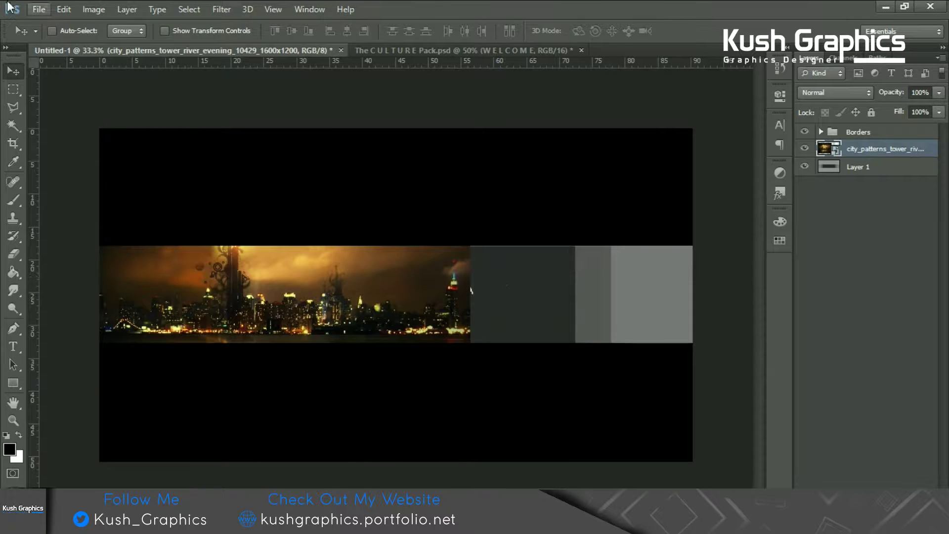
key(ctrl+v)
drag(339, 159, 482, 167)
Step: Convert the house layer to a smart object, enlarge it on the right, and move it below the city layer
right_click(860, 148)
click(662, 169)
key(ctrl+t)
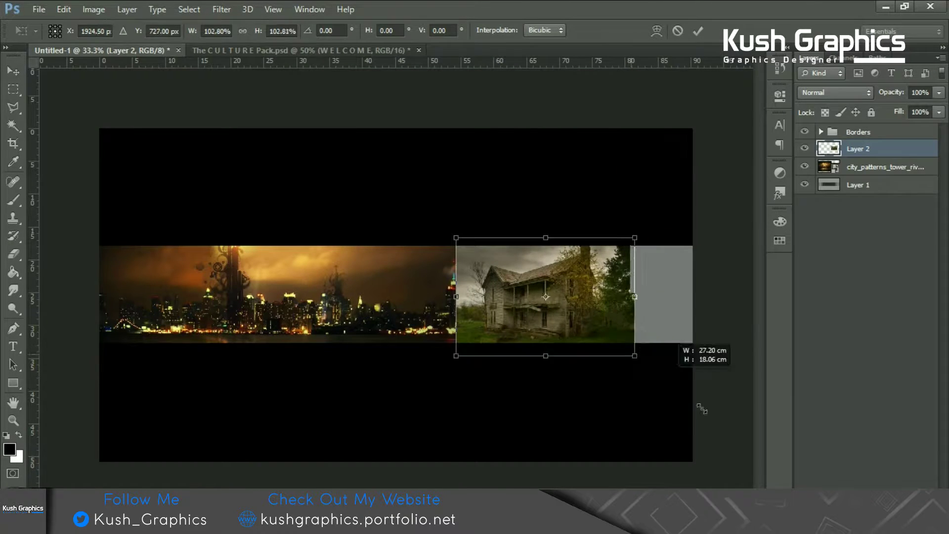
drag(632, 340, 731, 392)
key(Return)
mouse_move(623, 299)
mouse_down()
mouse_move(592, 299)
mouse_move(674, 384)
mouse_up()
key(ctrl+t)
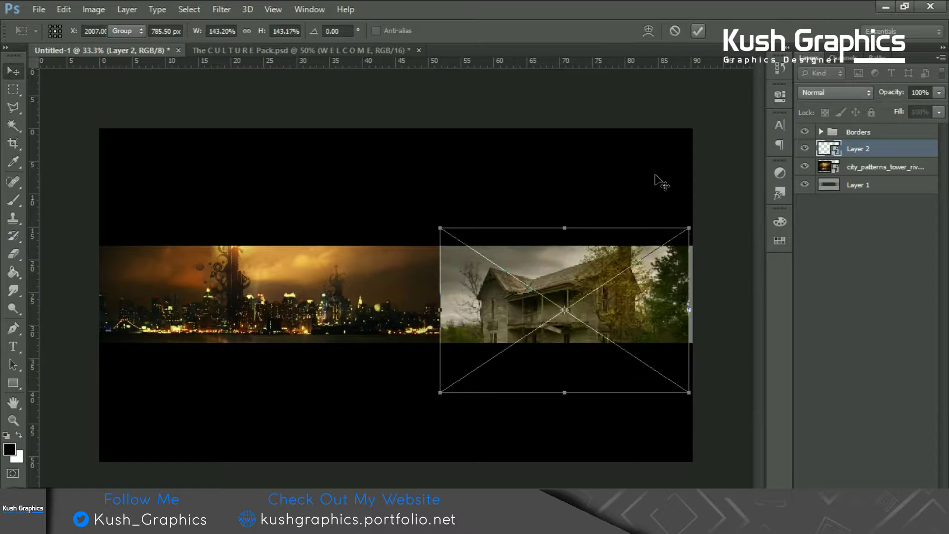
key(Return)
drag(579, 296, 569, 284)
drag(858, 148, 858, 176)
Step: Try a Hue/Saturation shift on the house, then remove it and delete the city layer
click(876, 482)
click(840, 257)
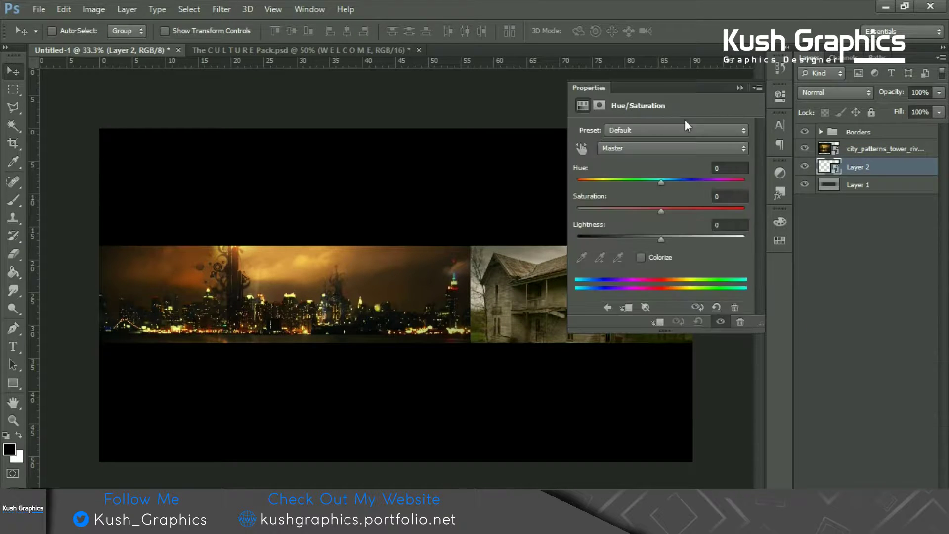
drag(589, 85, 74, 50)
mouse_move(147, 155)
mouse_down()
mouse_move(183, 155)
mouse_move(134, 154)
mouse_up()
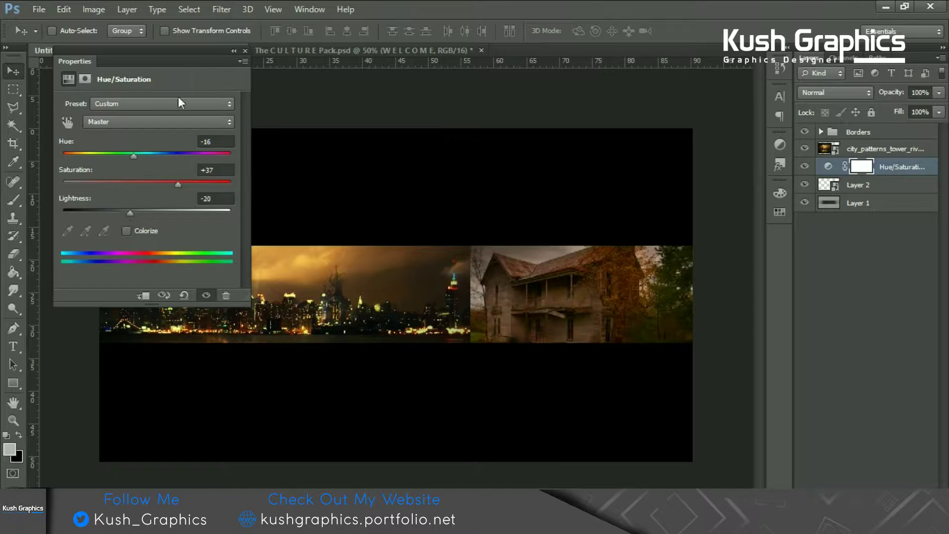
key(Delete)
click(885, 148)
key(Delete)
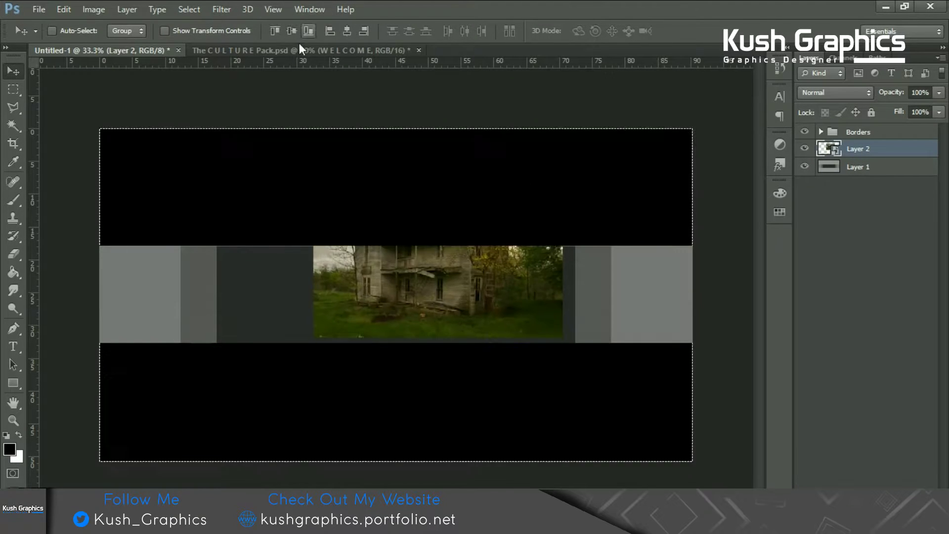
Step: Scale up the house photo and shift it down within the banner band
key(ctrl+t)
drag(534, 206, 717, 129)
drag(271, 378, 99, 461)
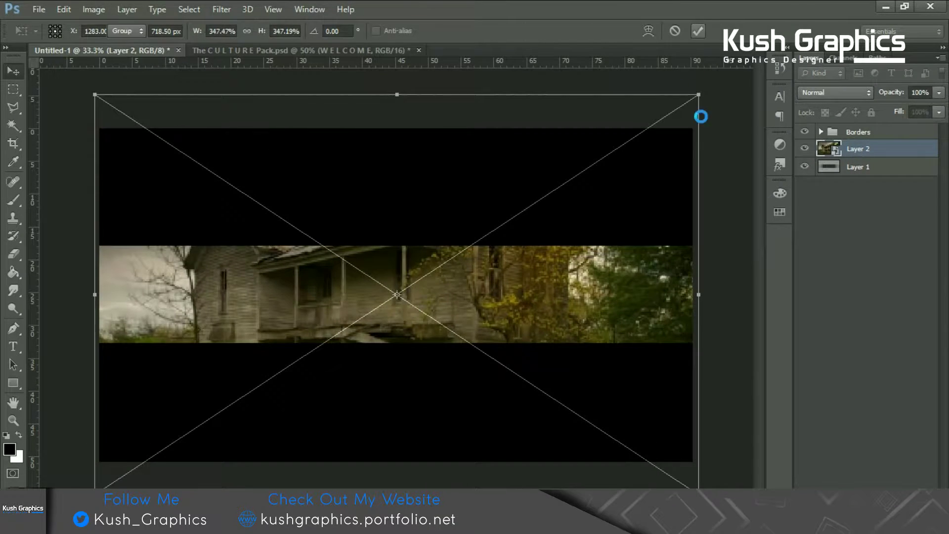
key(Return)
drag(665, 122, 652, 261)
Step: Place the city skyline image and enlarge it past the canvas edges
click(44, 8)
click(54, 193)
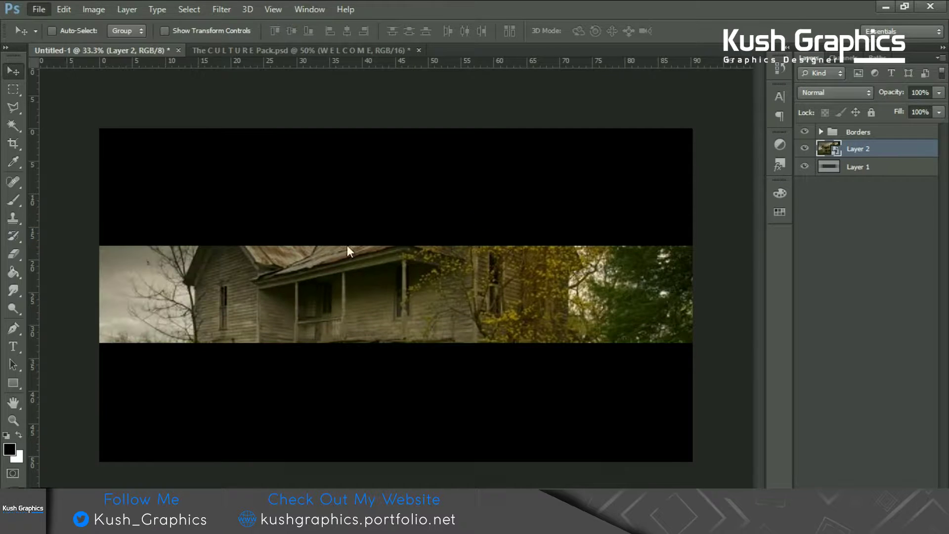
double_click(347, 245)
drag(584, 157, 714, 296)
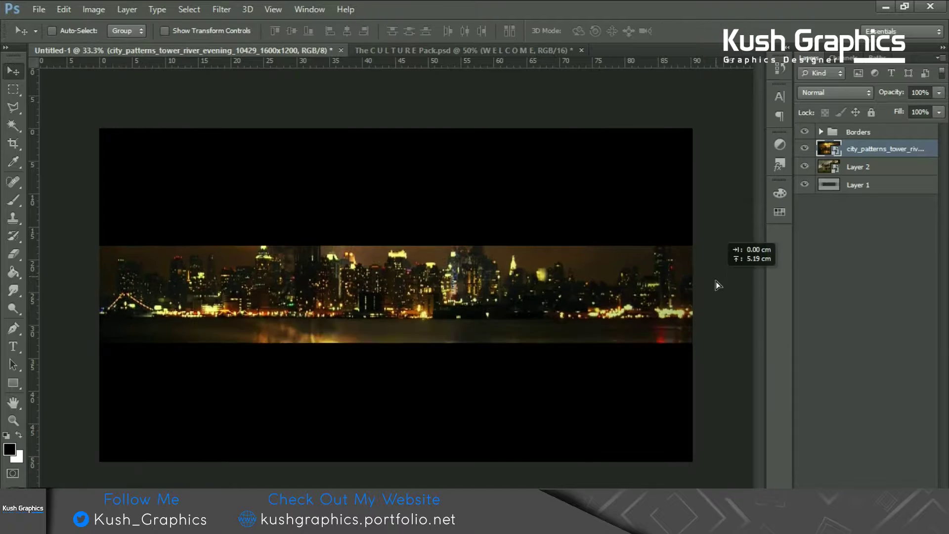
Step: Apply a Box Blur with a reduced radius to the city image
click(221, 9)
click(445, 364)
drag(582, 403, 580, 403)
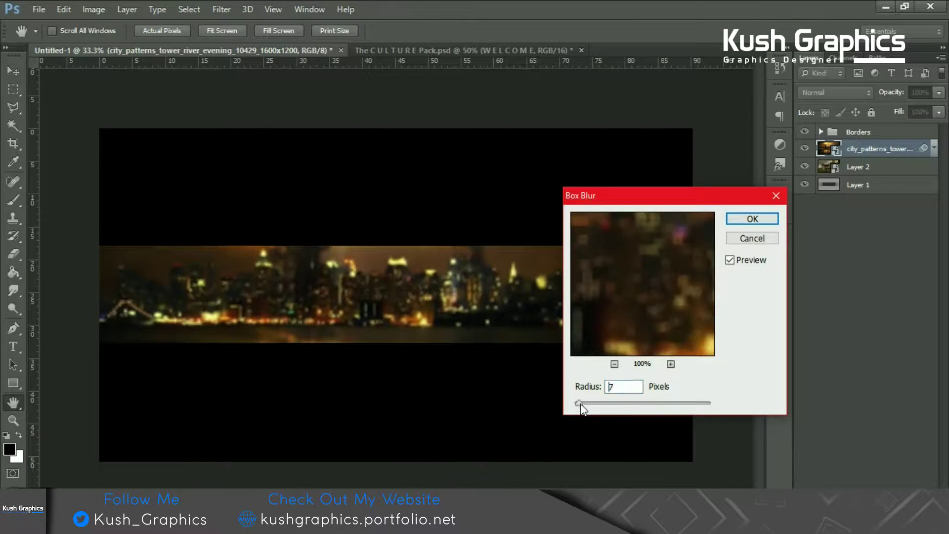
click(753, 218)
Step: In the CULTURE Pack document, show the WELCOME group and hide the COVER image
click(464, 50)
alt+click(805, 149)
alt+click(821, 149)
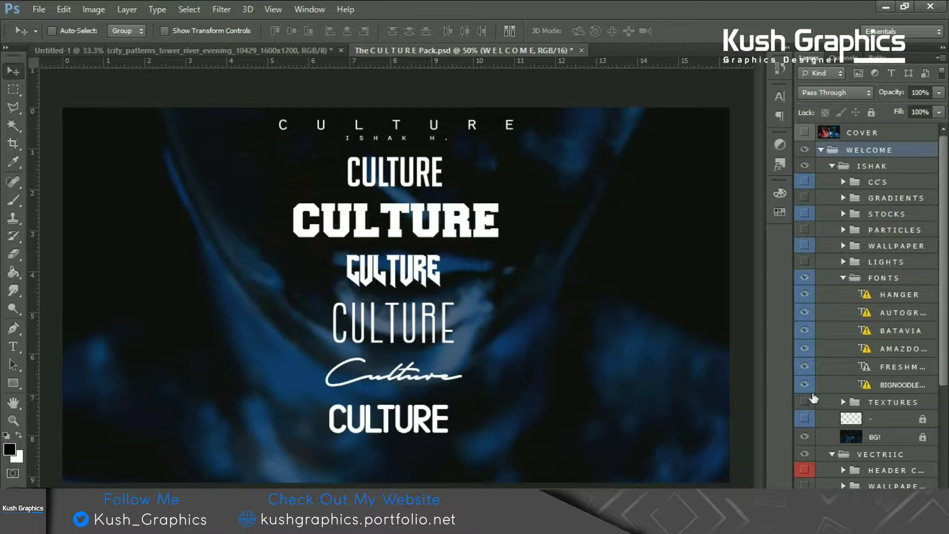
Step: Hide the FONTS group and make the PARTICLES group visible
click(843, 278)
click(805, 278)
click(843, 230)
click(843, 229)
scroll(840, 445, down, 3)
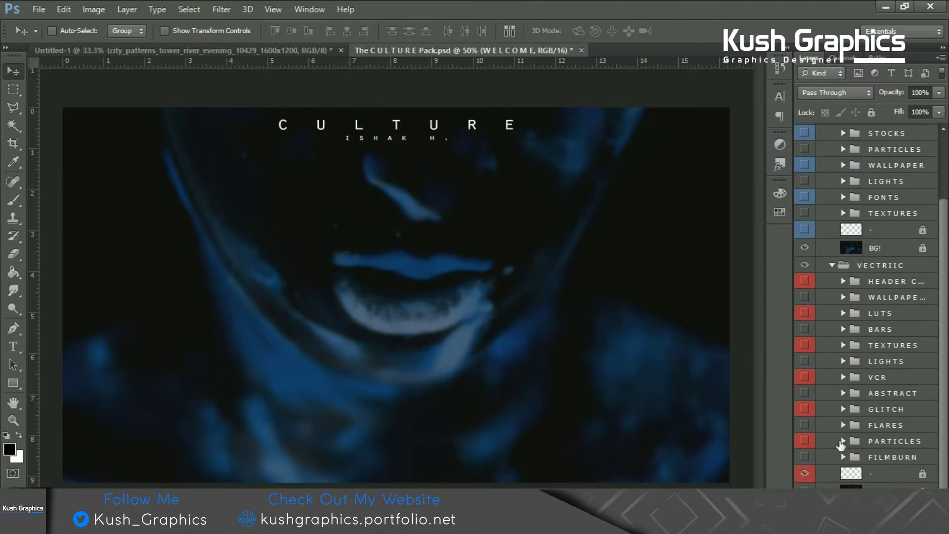
click(843, 441)
click(805, 441)
scroll(811, 395, down, 3)
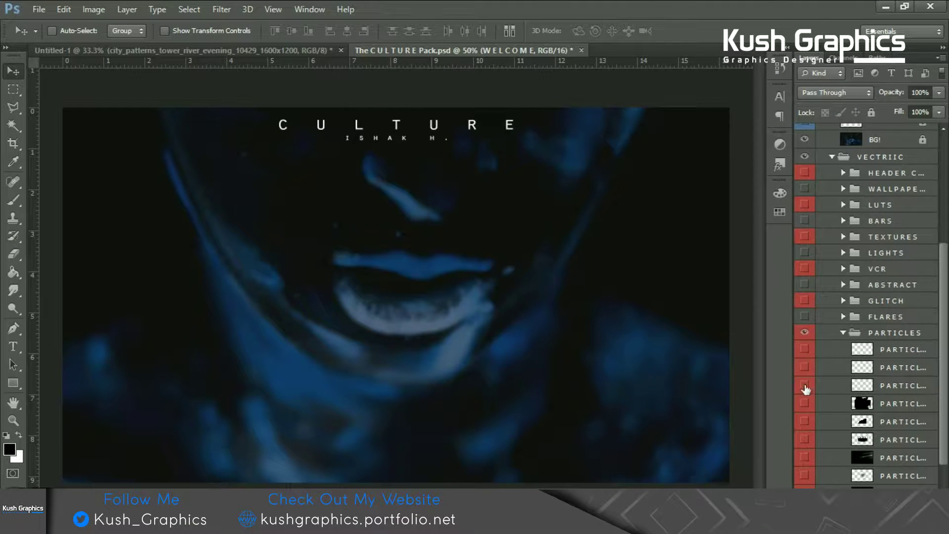
Step: Preview the thank-you text and a particle light streak overlay, then hide them again
scroll(807, 395, down, 3)
scroll(806, 396, up, 10)
click(805, 322)
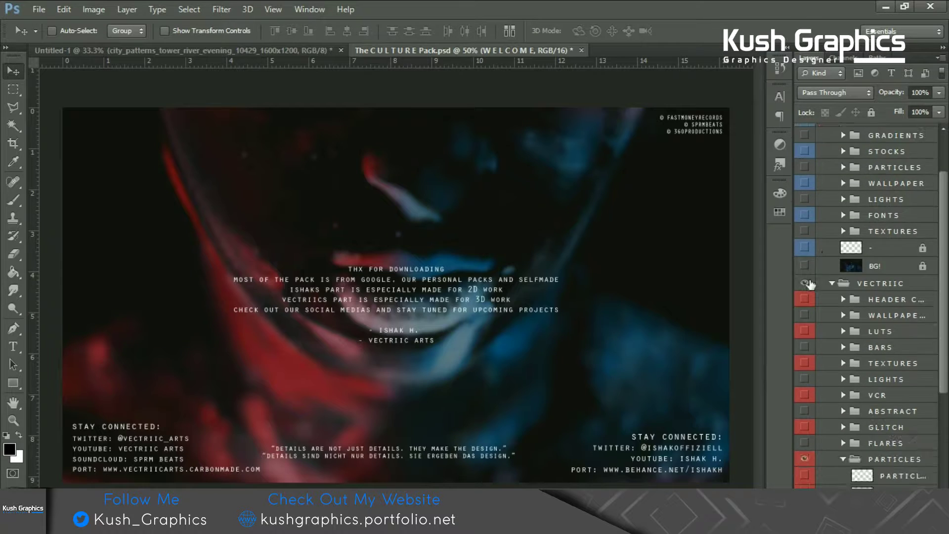
scroll(831, 420, down, 10)
click(805, 278)
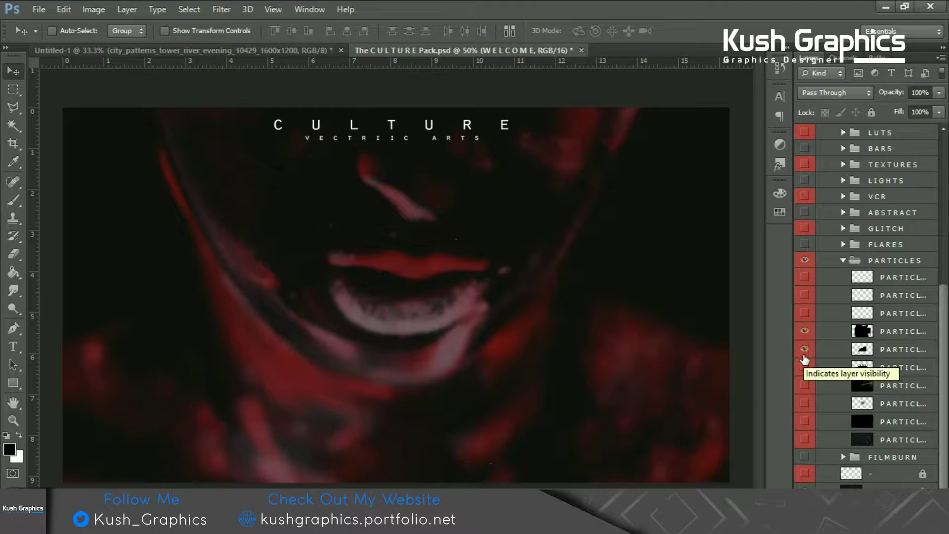
click(805, 385)
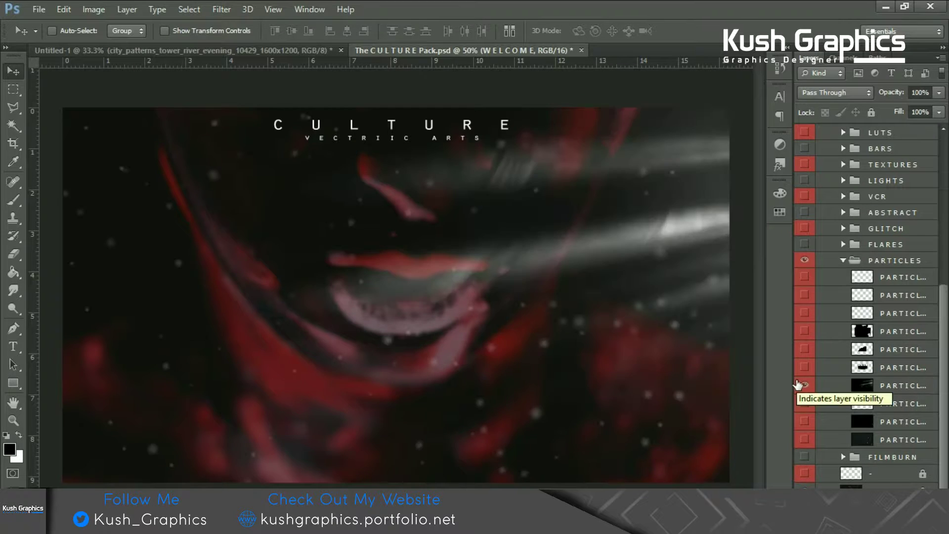
click(805, 421)
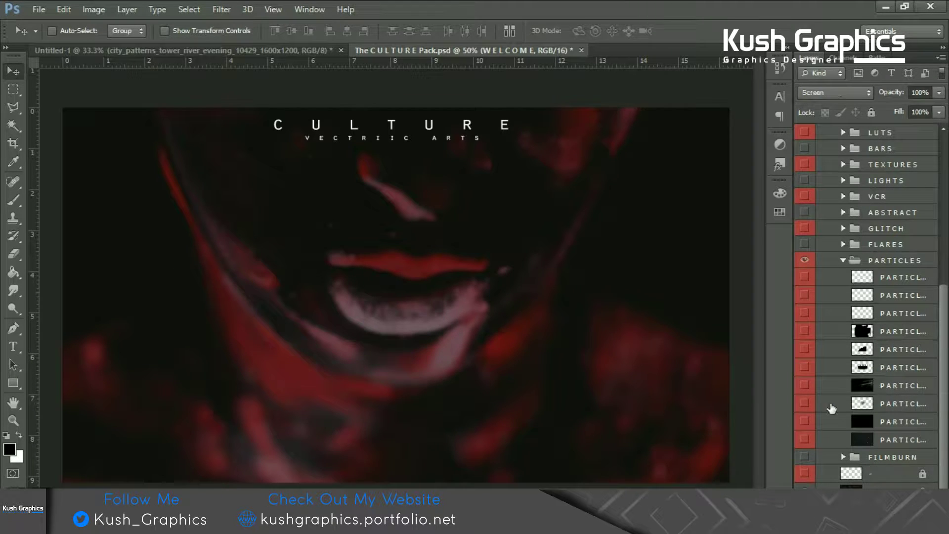
click(805, 439)
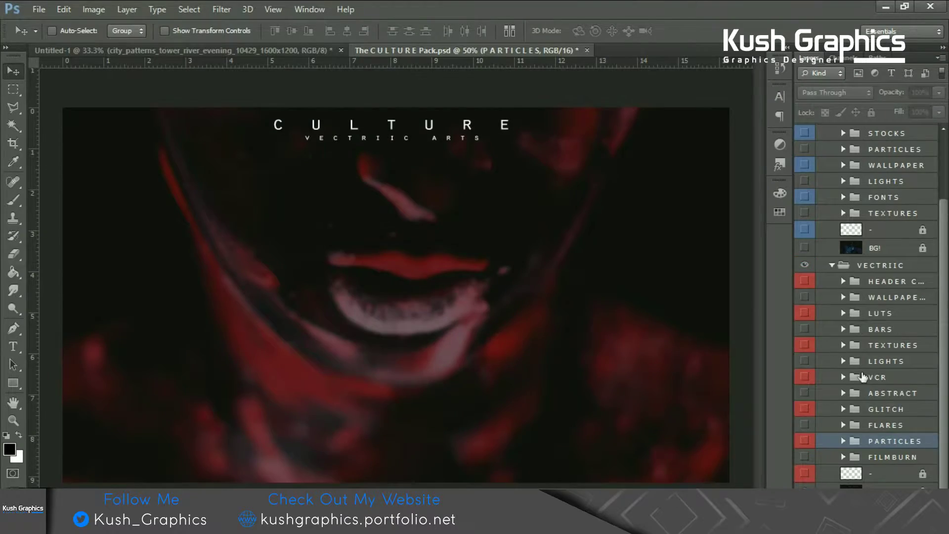
Step: Show the LUTS group and turn on the third LUT's warm grade over the landscape
click(843, 313)
click(804, 312)
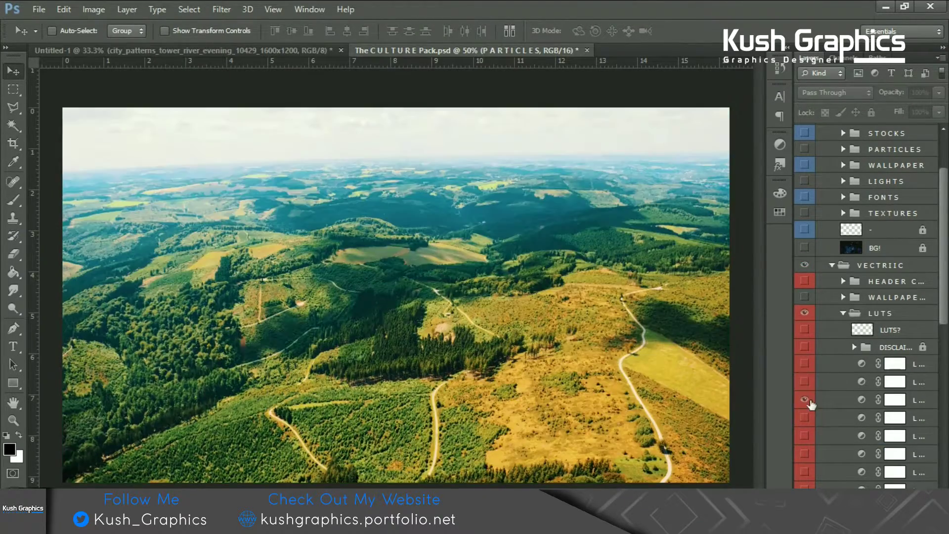
click(805, 400)
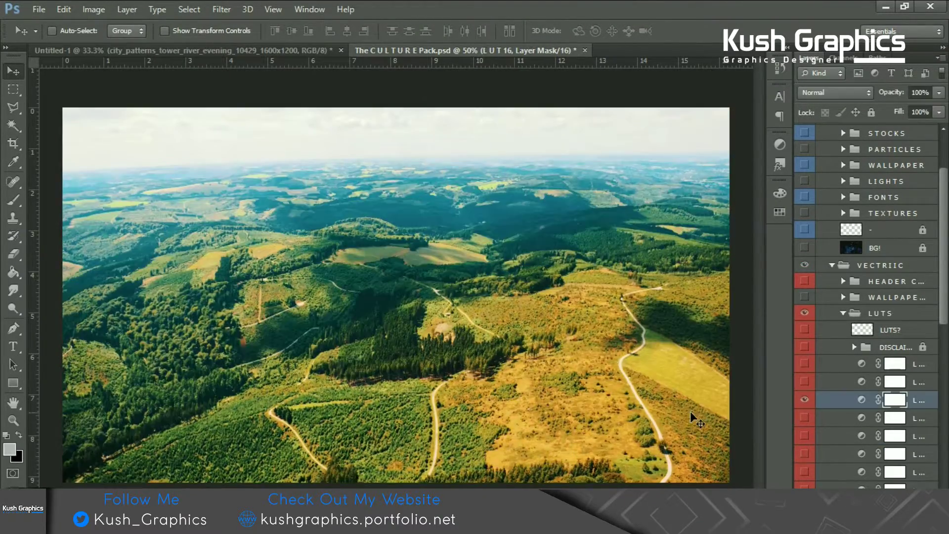
mouse_move(895, 400)
mouse_down()
mouse_move(366, 243)
mouse_move(386, 212)
mouse_up()
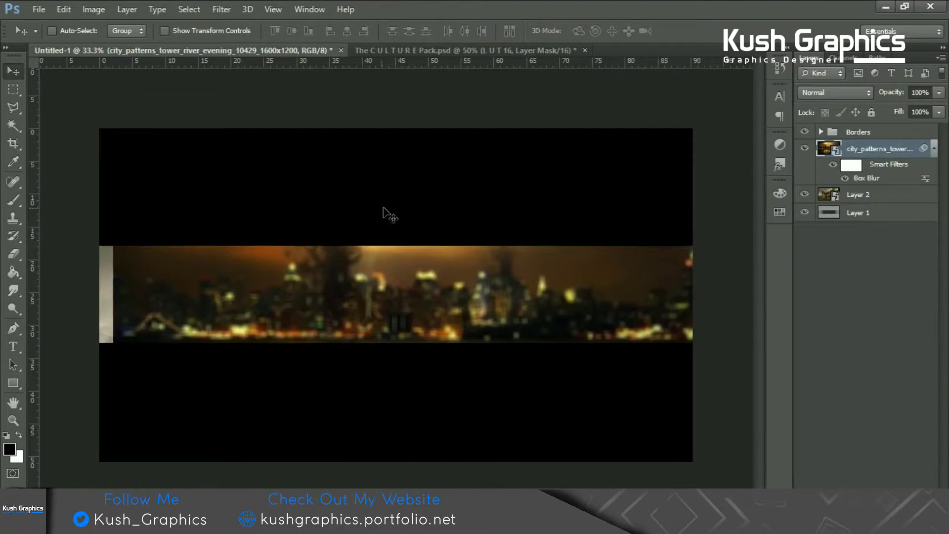
click(465, 50)
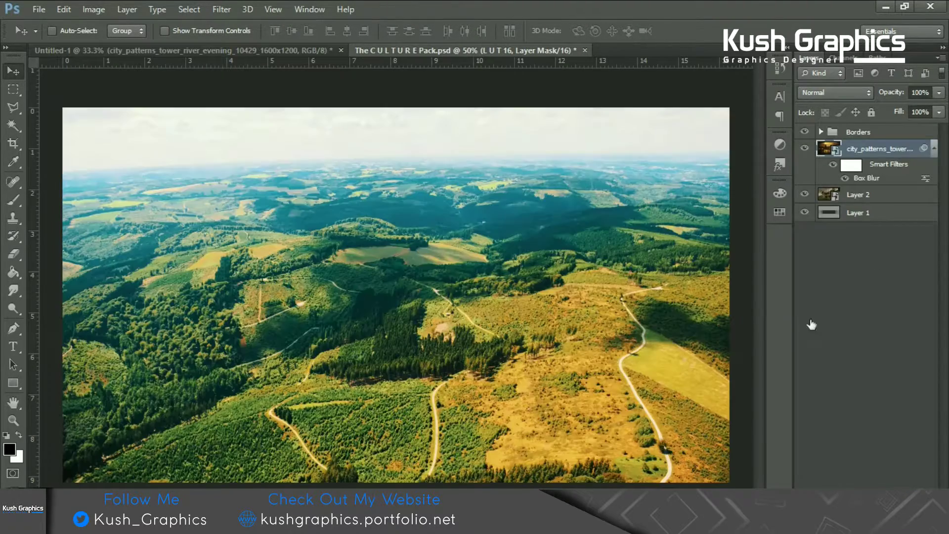
scroll(839, 407, down, 2)
scroll(839, 406, down, 4)
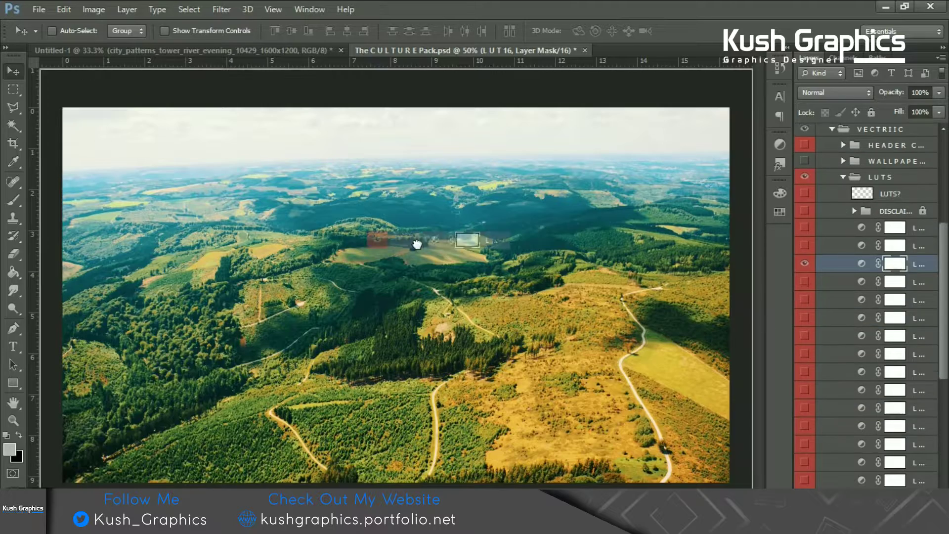
Step: Try dropping the LUT layer into the floated banner document, dismiss the error, and re-dock it
drag(284, 46, 297, 70)
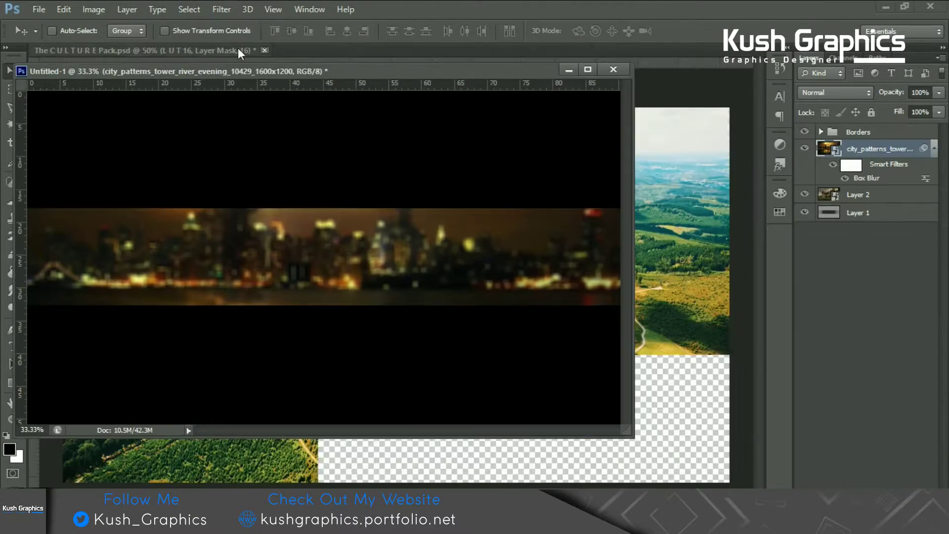
drag(895, 480, 512, 225)
click(497, 222)
mouse_move(102, 70)
mouse_down()
mouse_move(310, 50)
mouse_move(103, 50)
mouse_up()
Step: Hide the blurred city layer and add Hue/Saturation: Hue -15, Saturation +13, Lightness -37
click(805, 148)
click(870, 495)
click(885, 354)
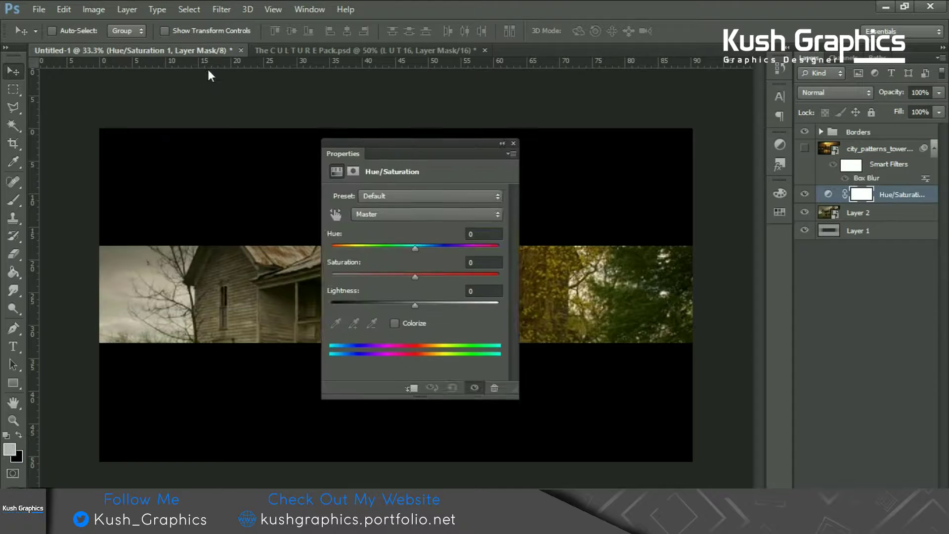
mouse_move(420, 136)
mouse_down()
mouse_move(552, 170)
mouse_move(779, 81)
mouse_move(663, 81)
mouse_up()
drag(661, 211, 624, 211)
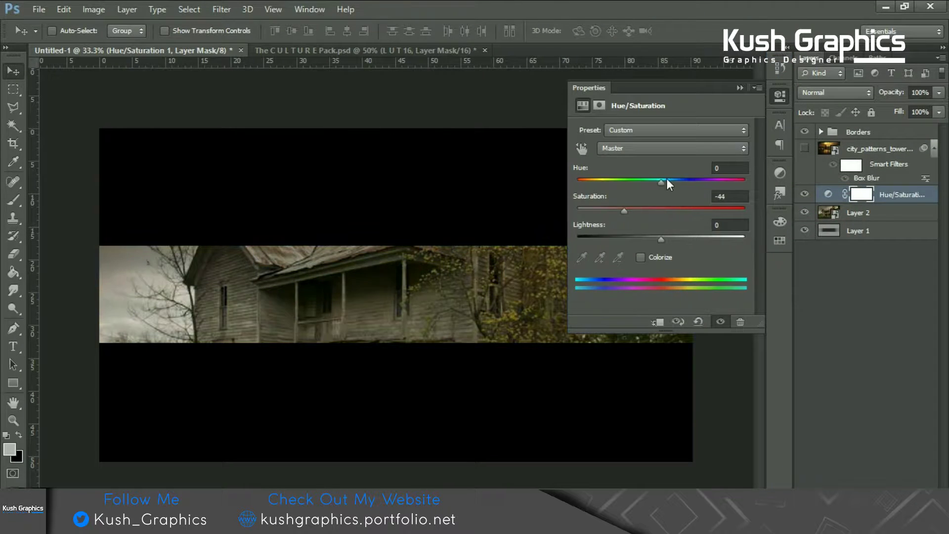
mouse_move(731, 182)
mouse_down()
mouse_move(592, 192)
mouse_move(680, 209)
mouse_up()
drag(661, 240, 630, 239)
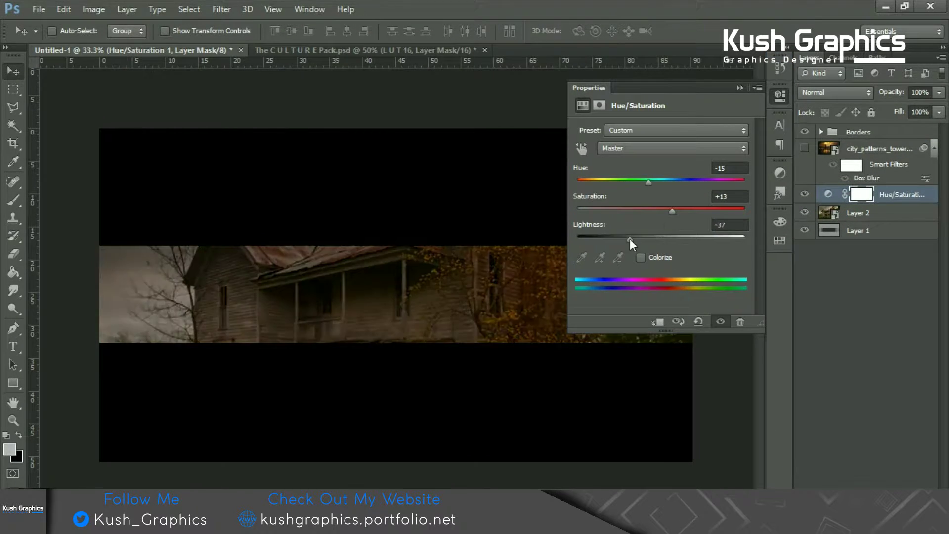
click(740, 87)
Step: Add a Curves adjustment, discard Black & White, and desaturate Layer 2 to grayscale
click(870, 302)
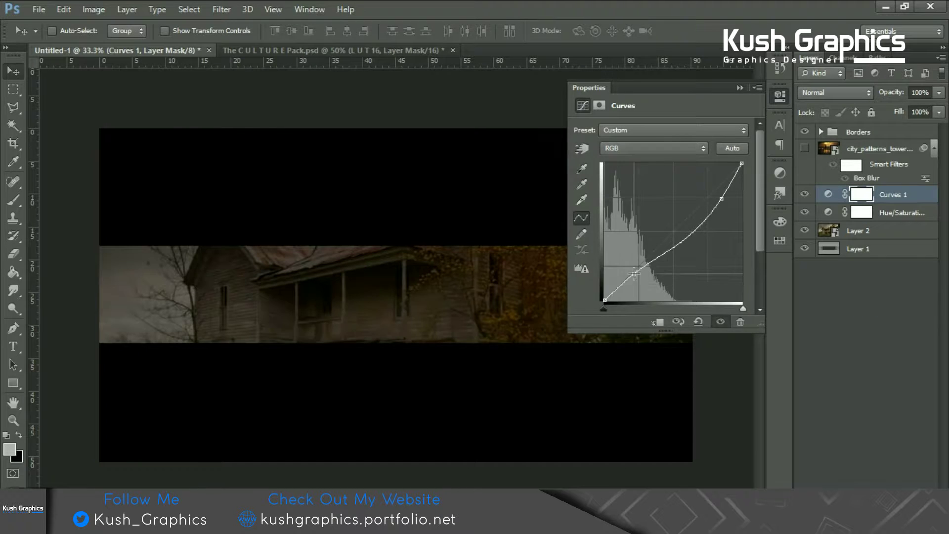
click(780, 95)
click(880, 494)
click(887, 378)
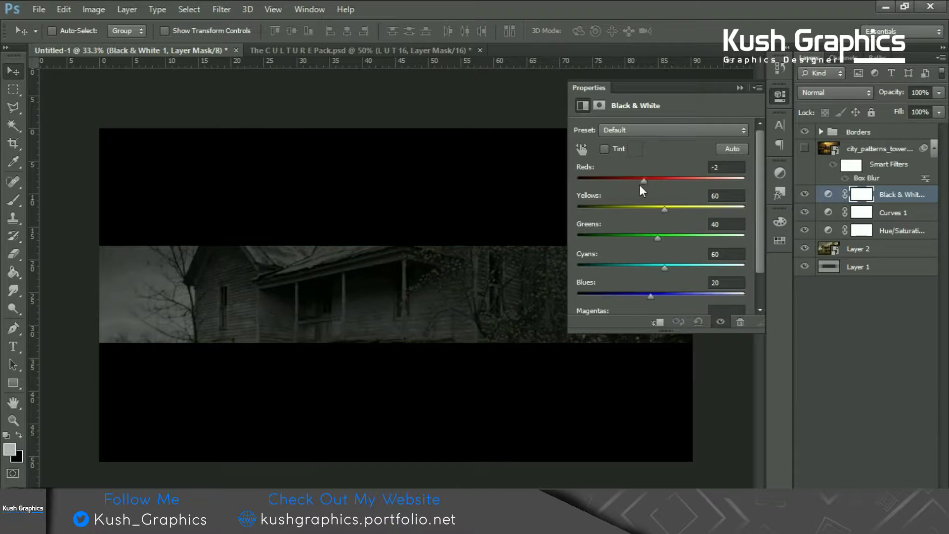
key(ctrl+z)
click(877, 237)
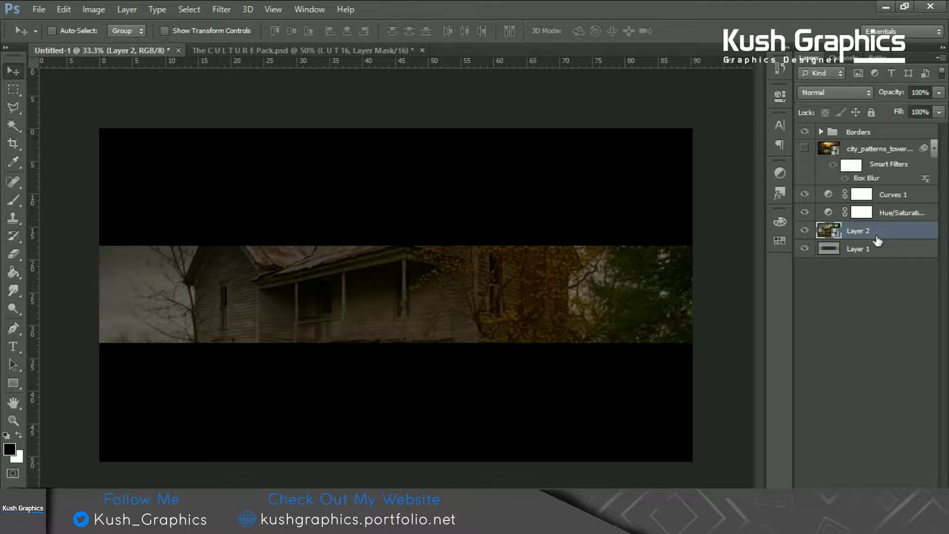
key(ctrl+shift+u)
Step: Delete the city_patterns layer and add a new empty layer
click(891, 149)
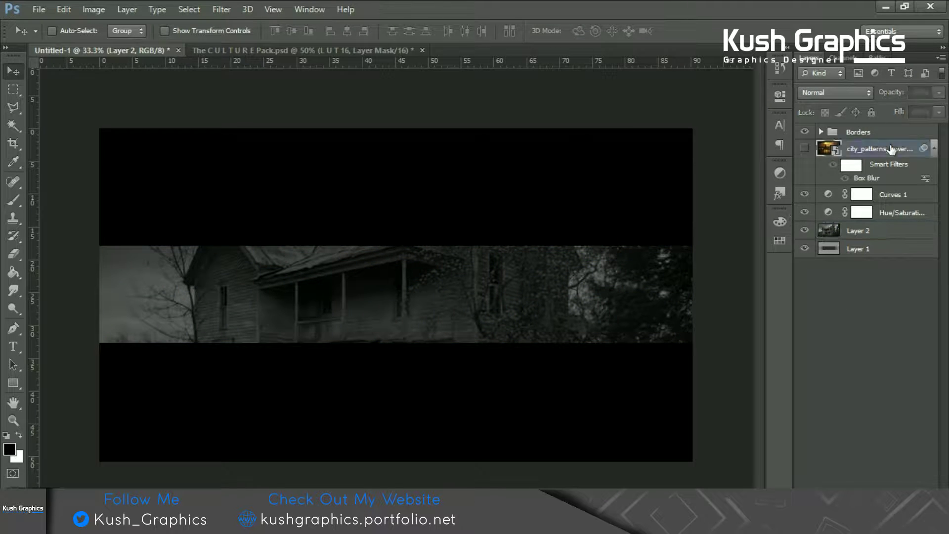
key(Delete)
key(ctrl+shift+alt+n)
key(ctrl+bracketleft)
Step: Raise the music volume and skip to the next song
key(t)
key(v)
key(XF86AudioRaiseVolume)
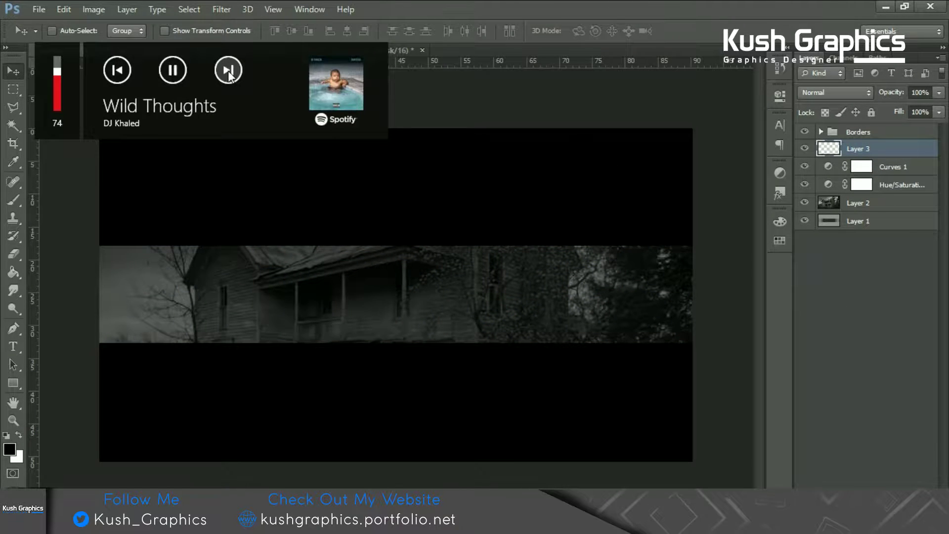
click(229, 72)
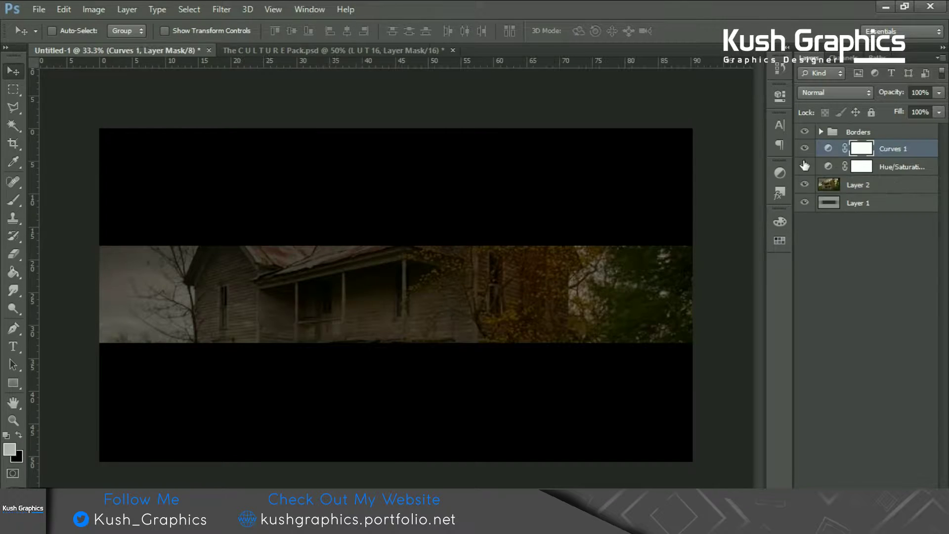
Step: Remove the Hue/Saturation adjustment and fade Layer 2 to 38% opacity
click(805, 167)
key(ctrl+alt+z)
key(ctrl+alt+z)
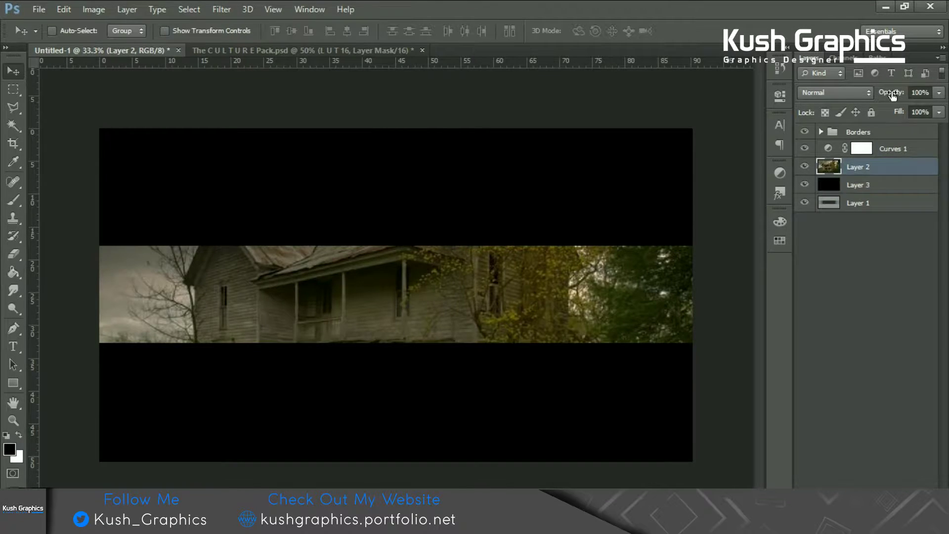
key(ctrl+alt+z)
Step: Group Curves 1, the house layers and Layer 3 together as BG
shift+click(869, 190)
shift+click(890, 148)
key(ctrl+g)
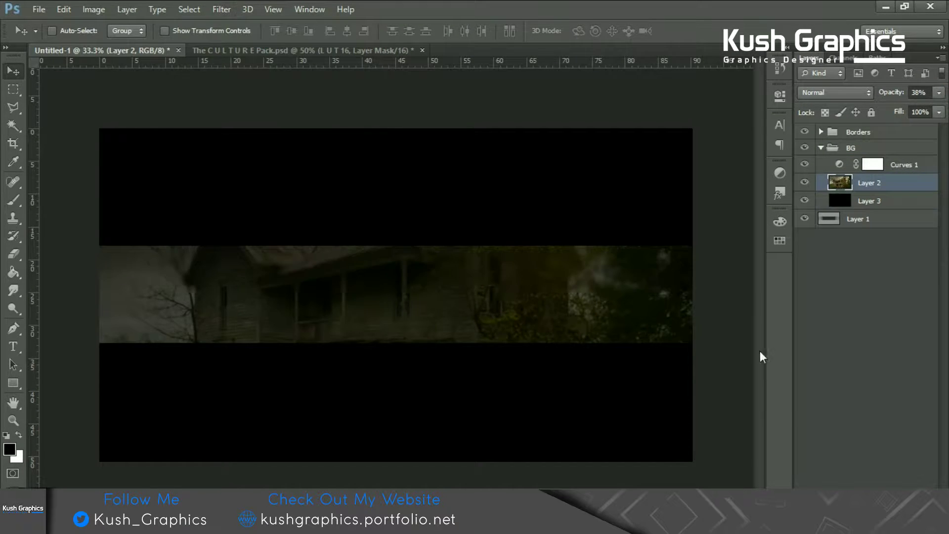
Step: Apply a Box Blur to the house photo
click(221, 9)
click(403, 233)
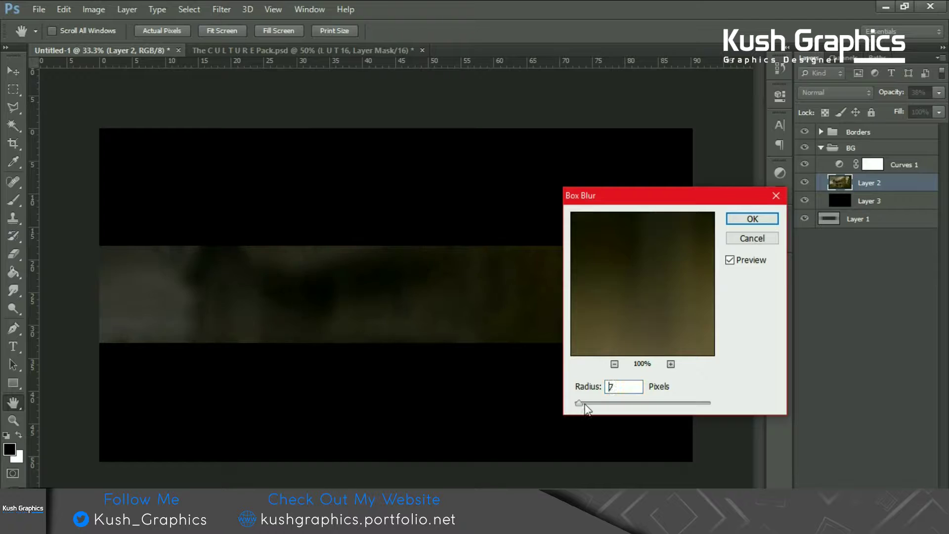
key(Return)
Step: Pick the Type tool with white as the colour on a new empty layer
key(t)
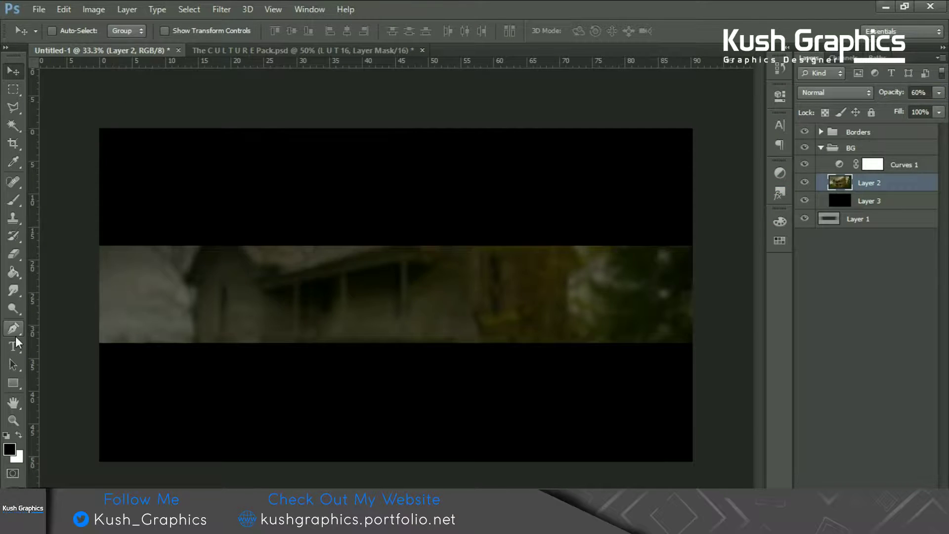
key(x)
key(ctrl+shift+alt+n)
Step: Browse the font list and choose the Master Of Break script font for the title
click(148, 31)
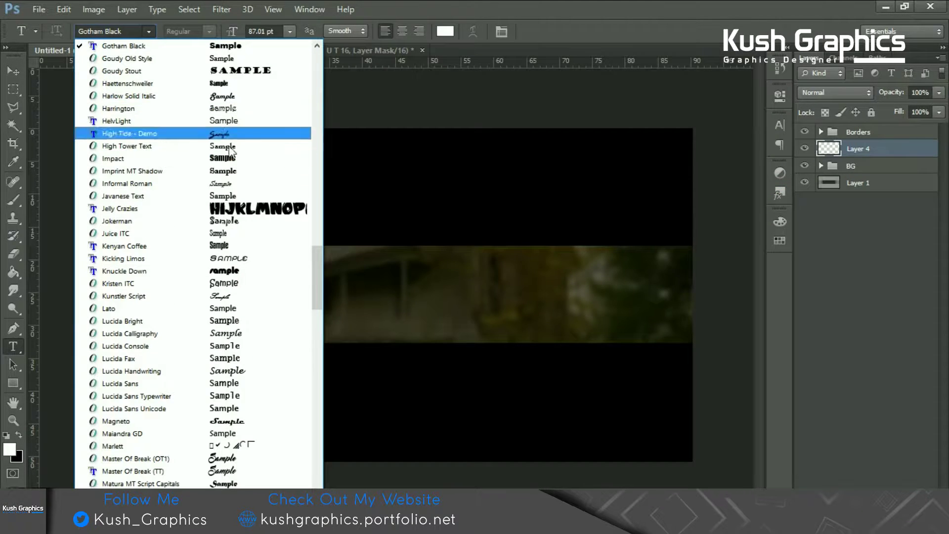
scroll(262, 197, up, 10)
scroll(265, 188, up, 5)
scroll(265, 188, up, 5)
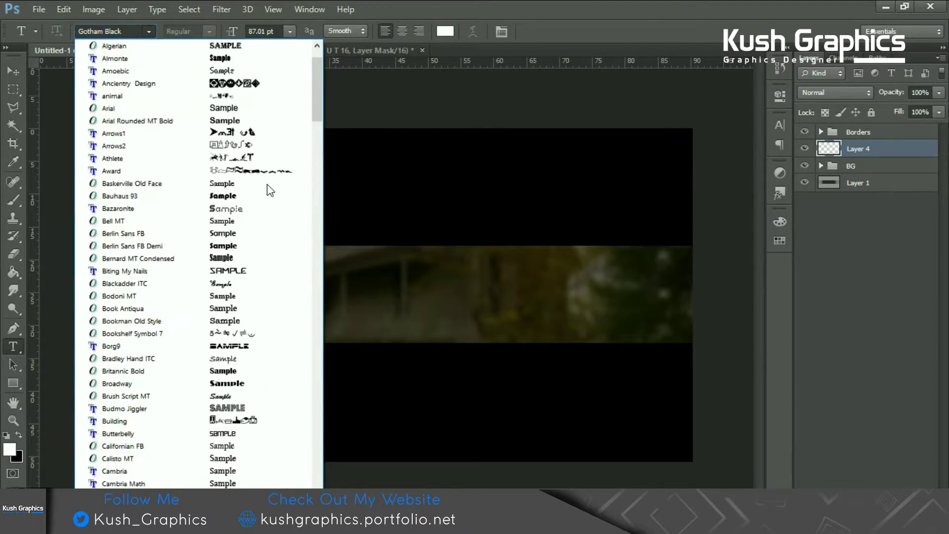
scroll(267, 64, up, 3)
drag(317, 96, 318, 287)
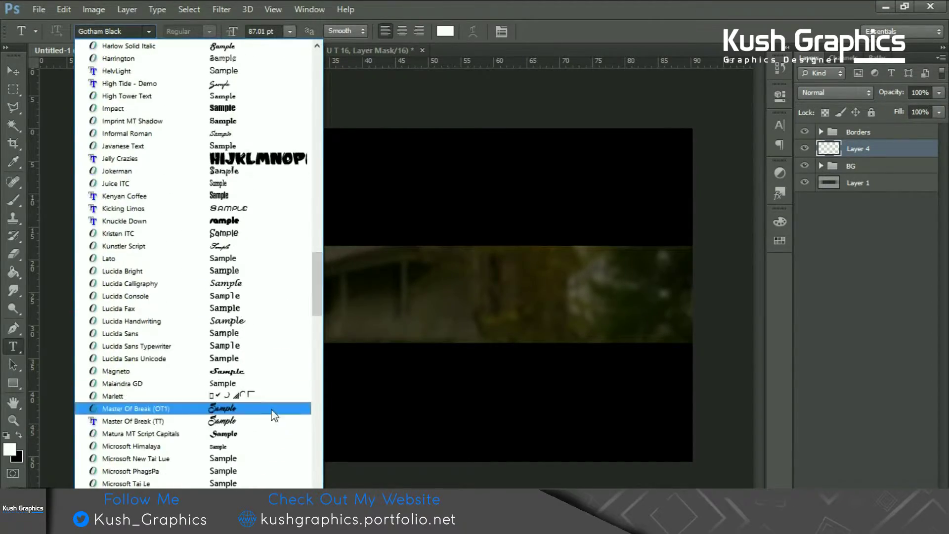
click(271, 412)
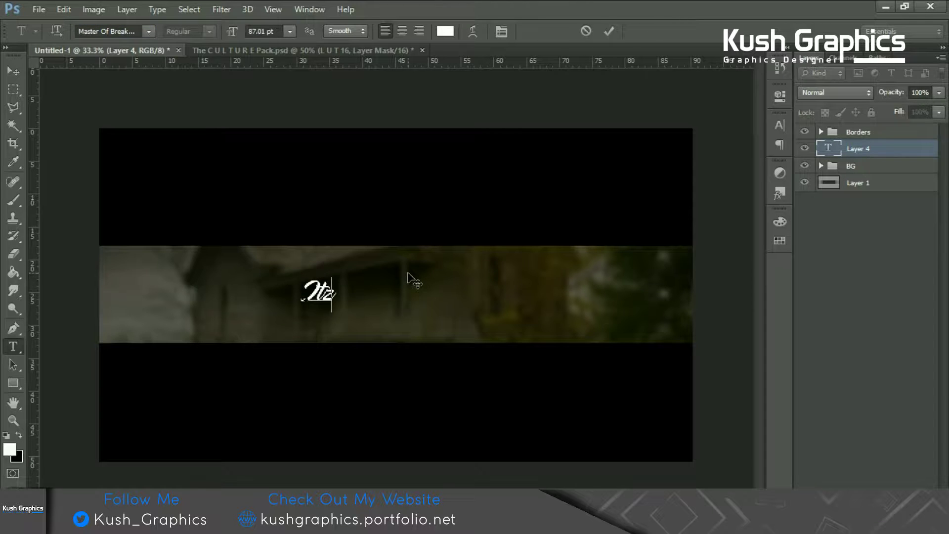
Step: Enlarge the title to 119.01 pt, centre it on the banner and set tracking to 120
click(781, 125)
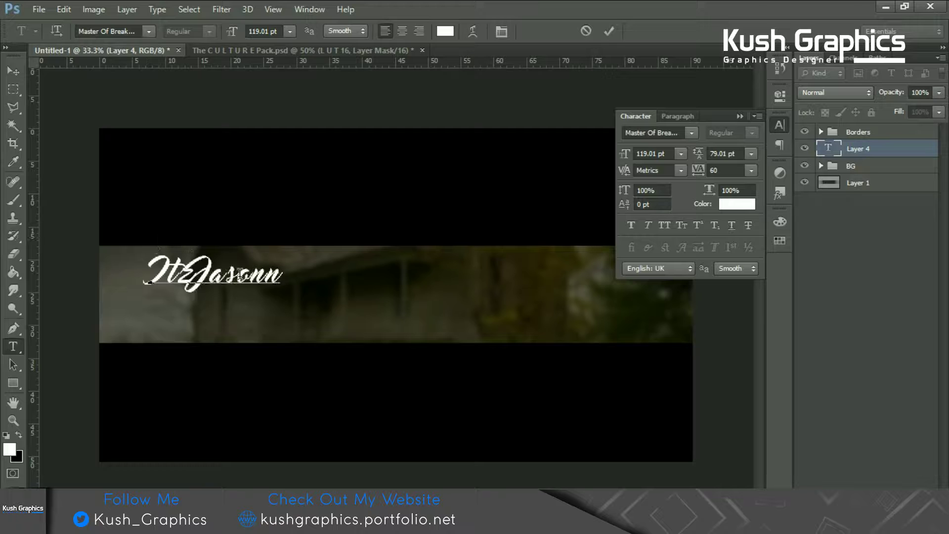
drag(240, 273, 405, 291)
key(ctrl+a)
double_click(727, 170)
text(120)
key(Return)
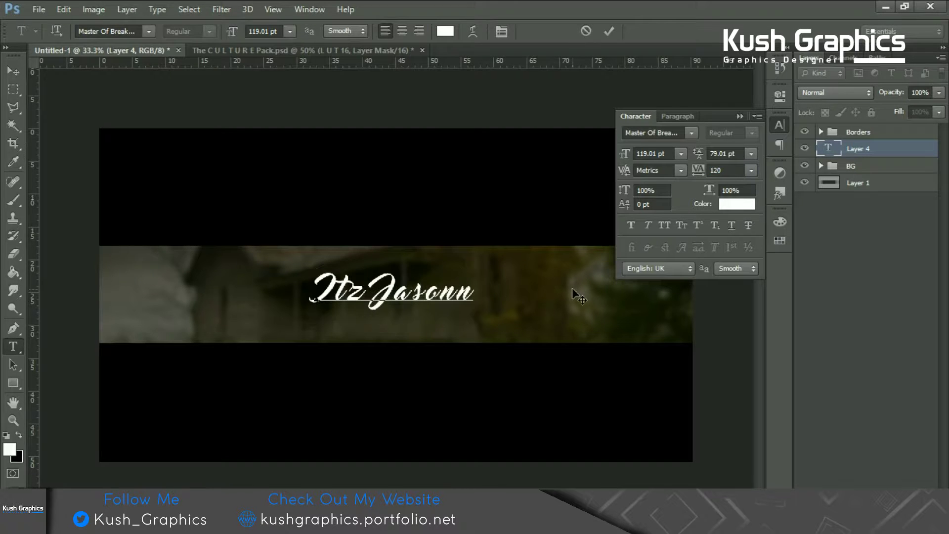
Step: Switch the title font to Rhinos rocks and enlarge it further
click(148, 31)
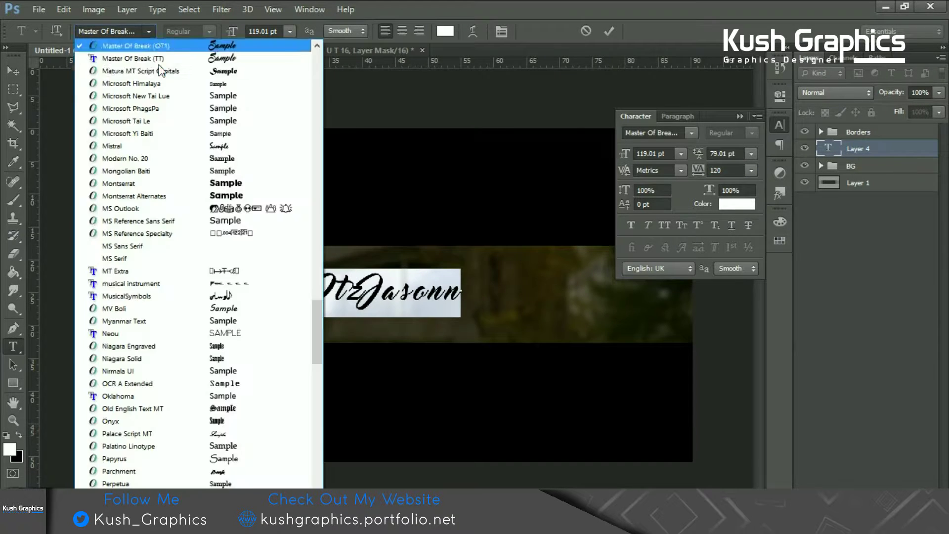
click(129, 170)
click(148, 31)
click(127, 228)
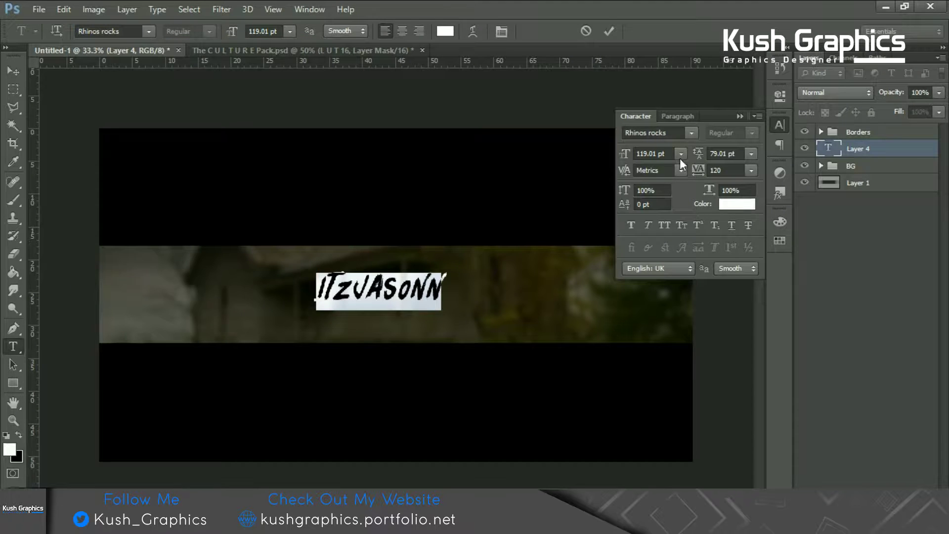
scroll(658, 153, up, 5)
scroll(657, 154, up, 1)
click(56, 76)
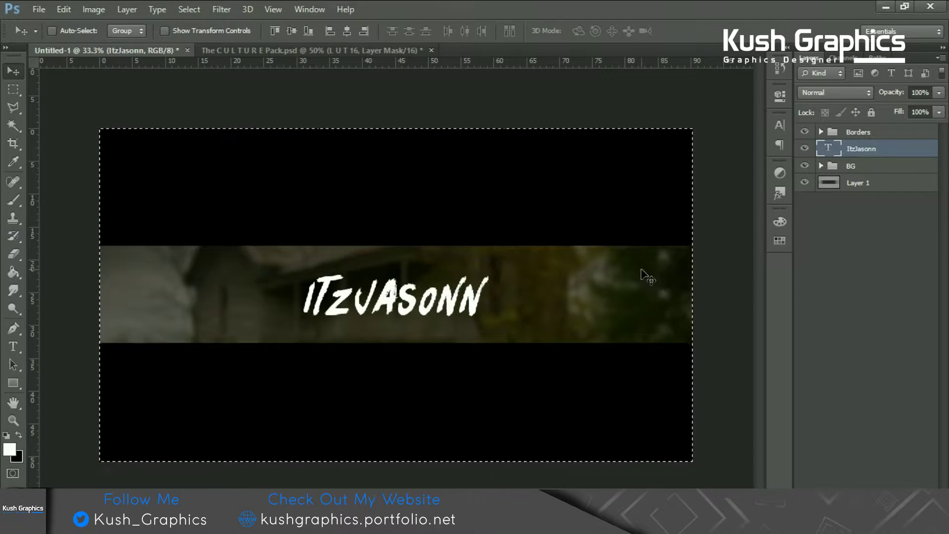
Step: Add a Gradient Overlay style to the title, then bring The CULTURE Pack.psd into view
double_click(909, 152)
click(524, 271)
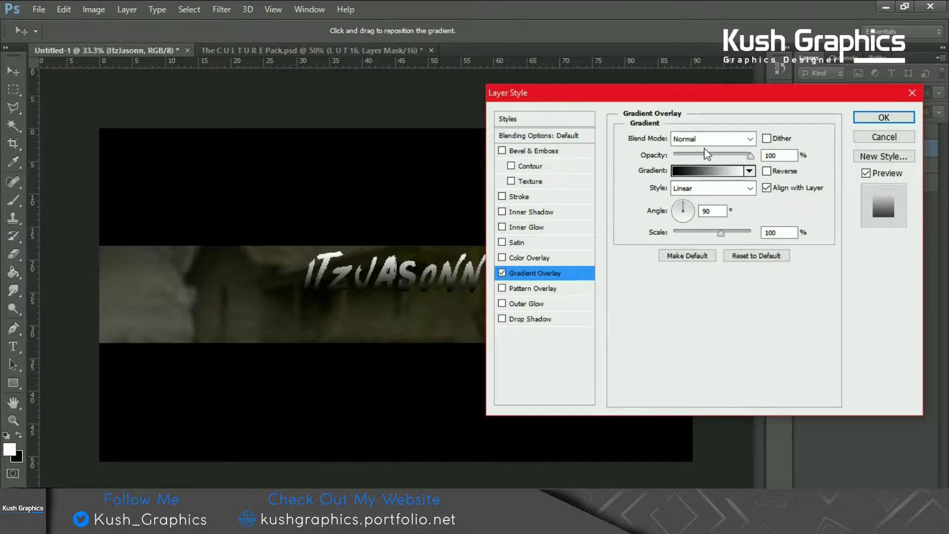
click(893, 119)
key(ctrl+Tab)
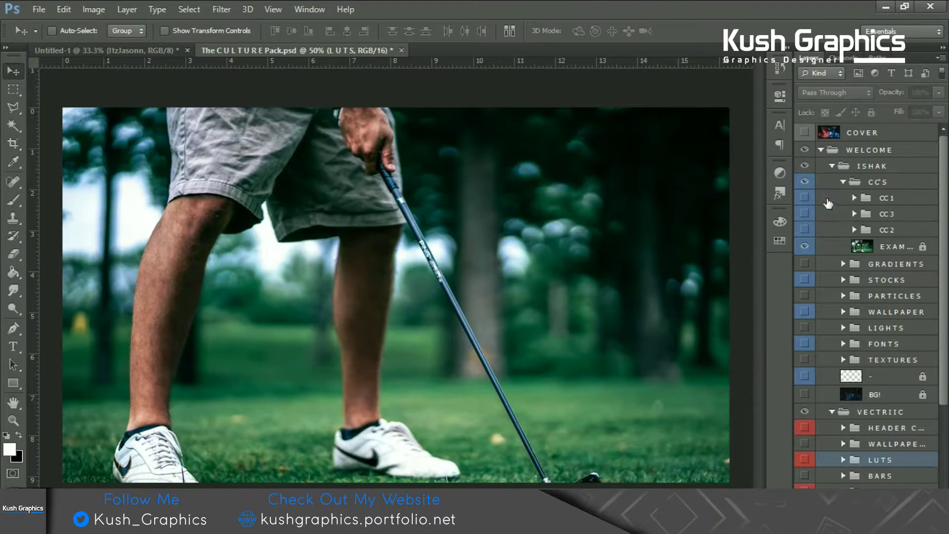
Step: Preview CC 1 in the CULTURE pack, then hide the colour correction group and collapse ISHAK
click(807, 200)
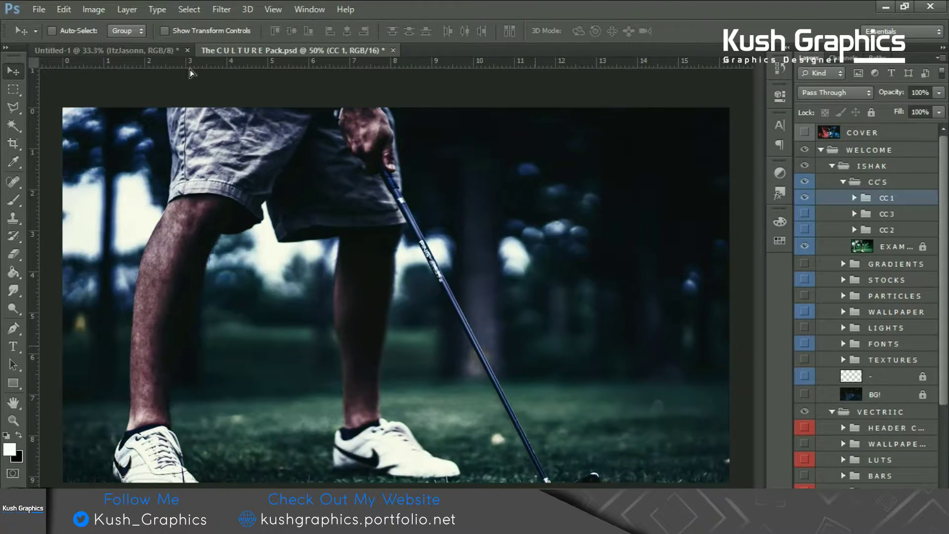
key(ctrl+Tab)
click(363, 52)
key(ctrl+Tab)
key(ctrl+Tab)
click(843, 182)
click(805, 182)
click(832, 166)
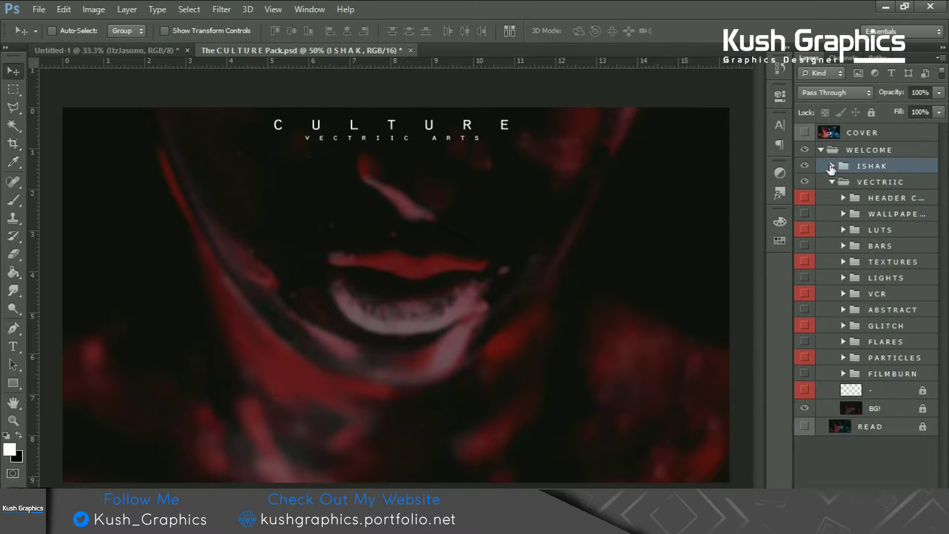
Step: Drag a GLITCH texture layer from the pack onto the banner and duplicate it down-left
click(843, 326)
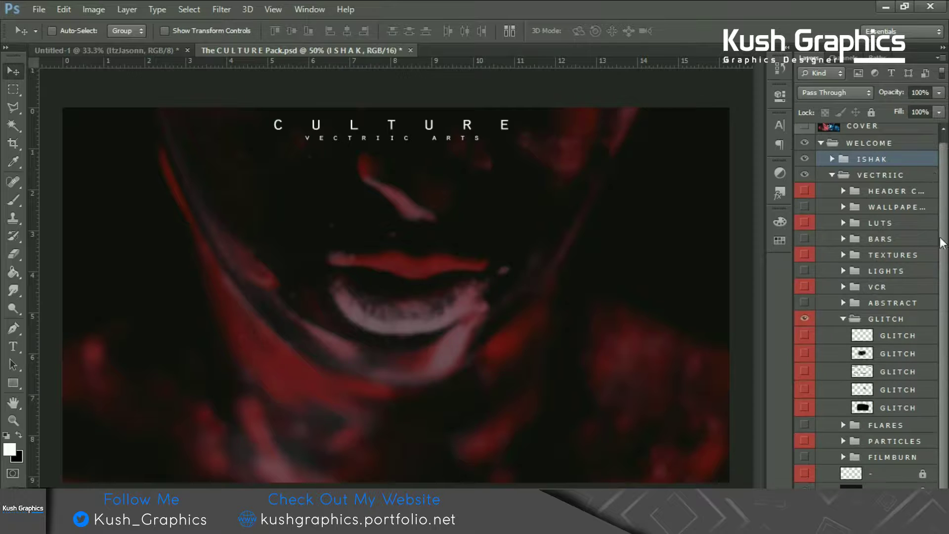
click(805, 354)
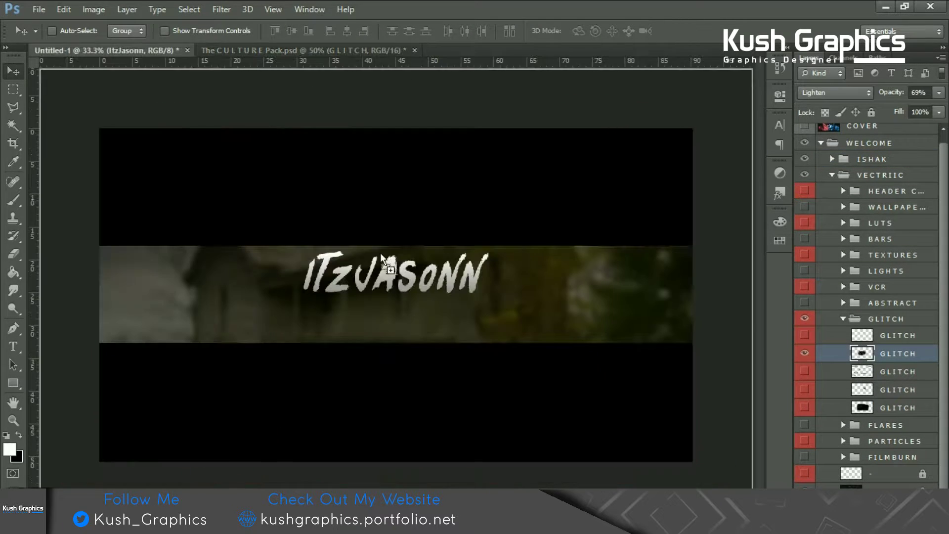
drag(758, 330, 463, 215)
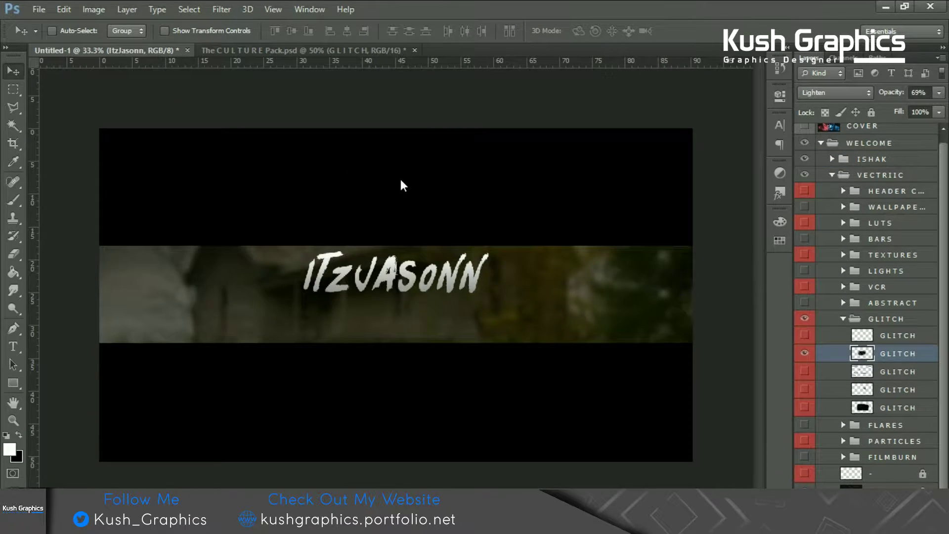
drag(551, 170, 483, 81)
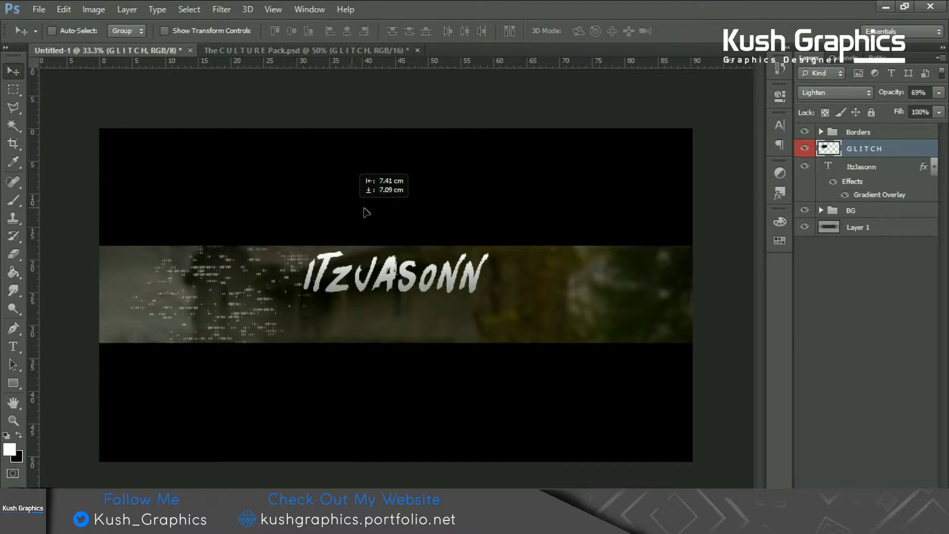
drag(460, 154, 366, 211)
Step: Lower both glitch layers to 23% opacity and group them
key(2)
key(3)
click(895, 166)
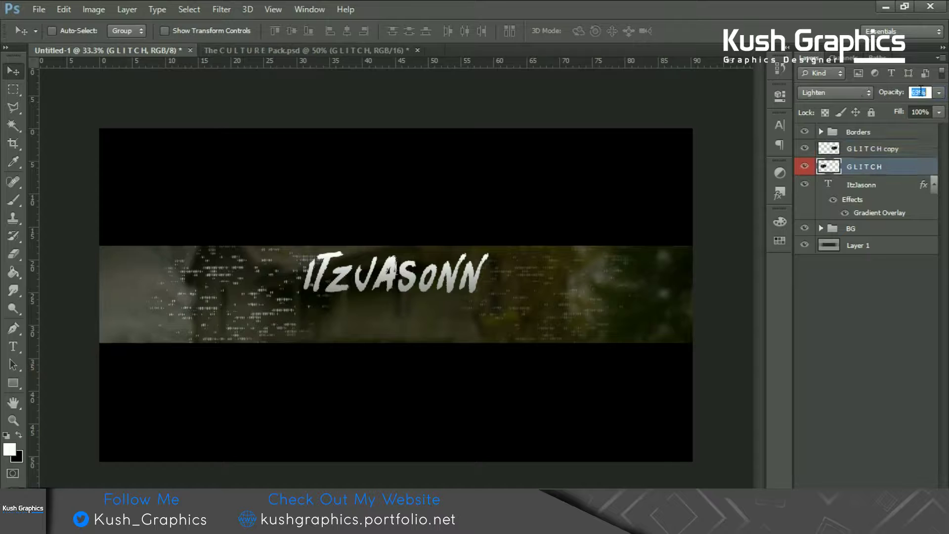
key(2)
key(3)
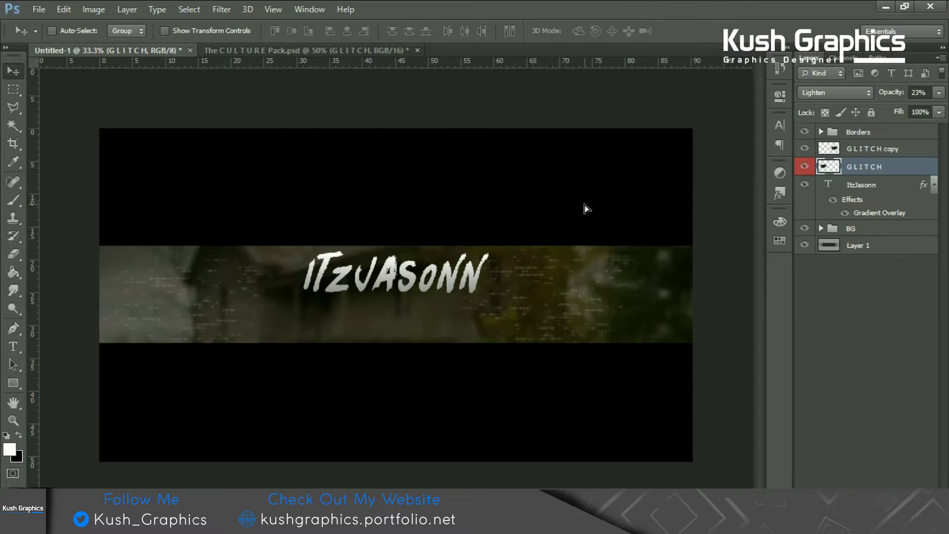
click(872, 149)
shift+click(893, 166)
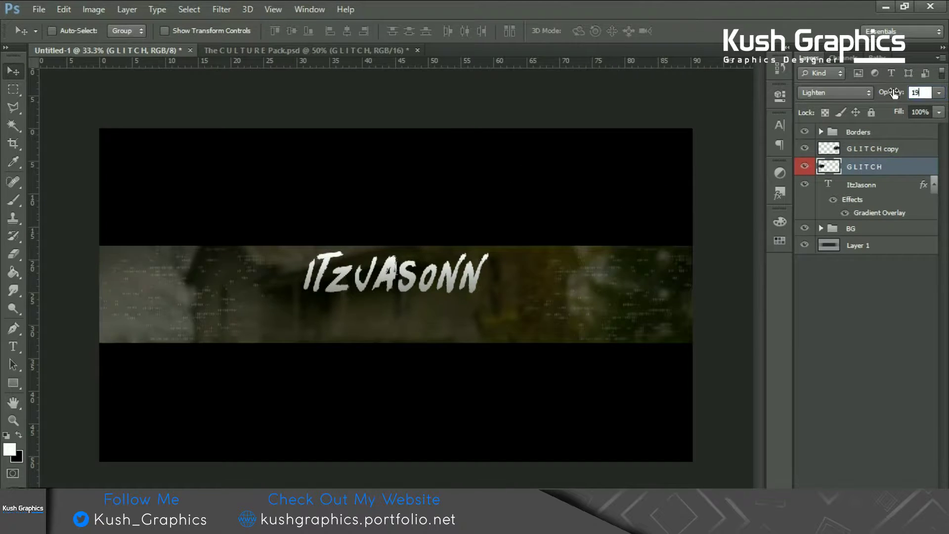
key(ctrl+g)
Step: Rename the group 'Glitch', move the ItzJasonn title above it, and add an empty layer
double_click(855, 147)
text(Glitch)
key(Return)
click(934, 166)
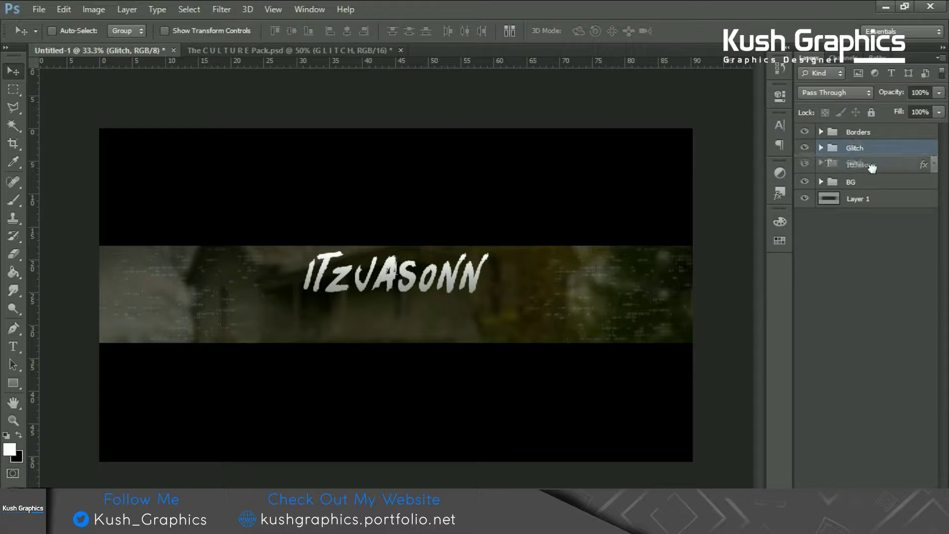
drag(869, 165, 878, 144)
key(ctrl+shift+alt+n)
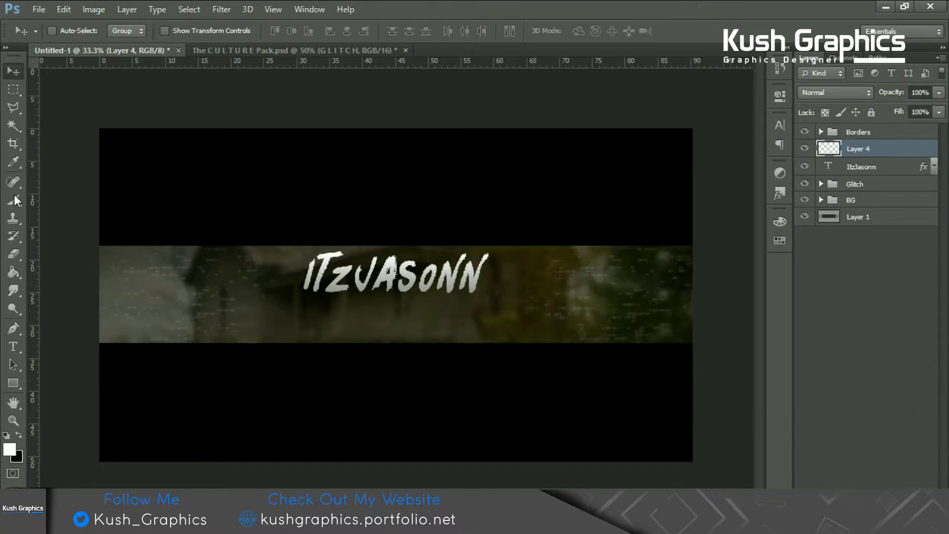
Step: With an 11 px brush, paint white lines along the banner's left, bottom and top edges
click(13, 203)
click(70, 30)
text(11)
key(Return)
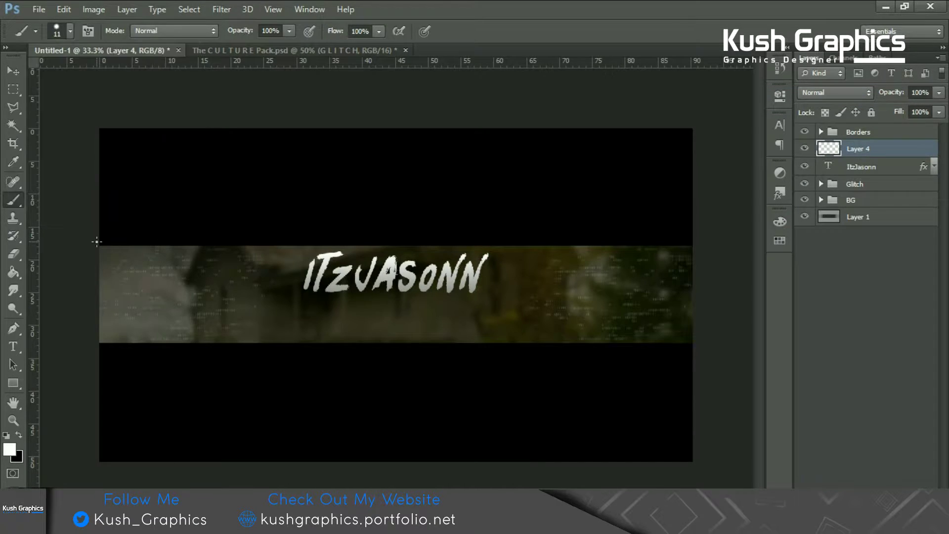
scroll(396, 277, up, 2)
scroll(396, 277, up, 2)
drag(107, 223, 107, 324)
drag(143, 364, 365, 364)
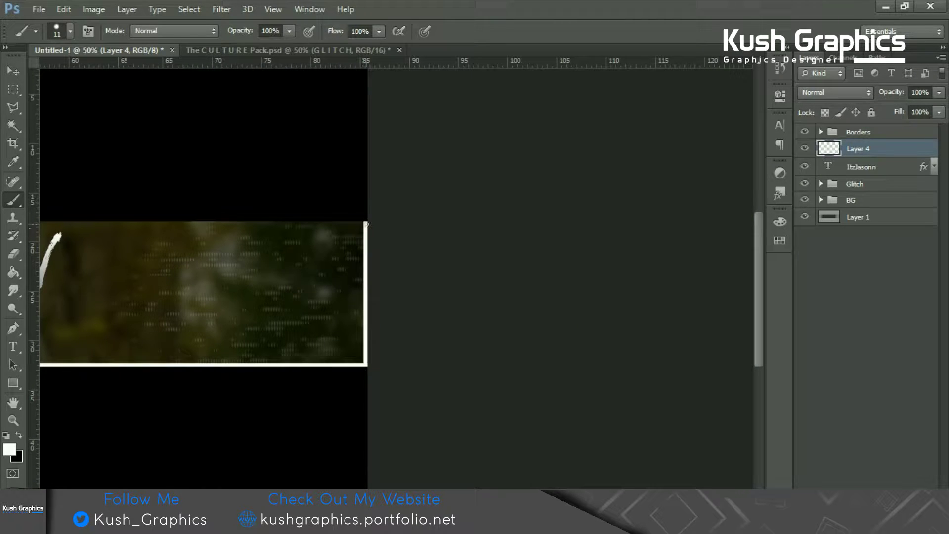
drag(366, 224, 39, 223)
Step: Set the border layer's blend mode to Overlay, then switch to the Eraser and the browser
key(ctrl+0)
key(v)
click(835, 93)
click(815, 270)
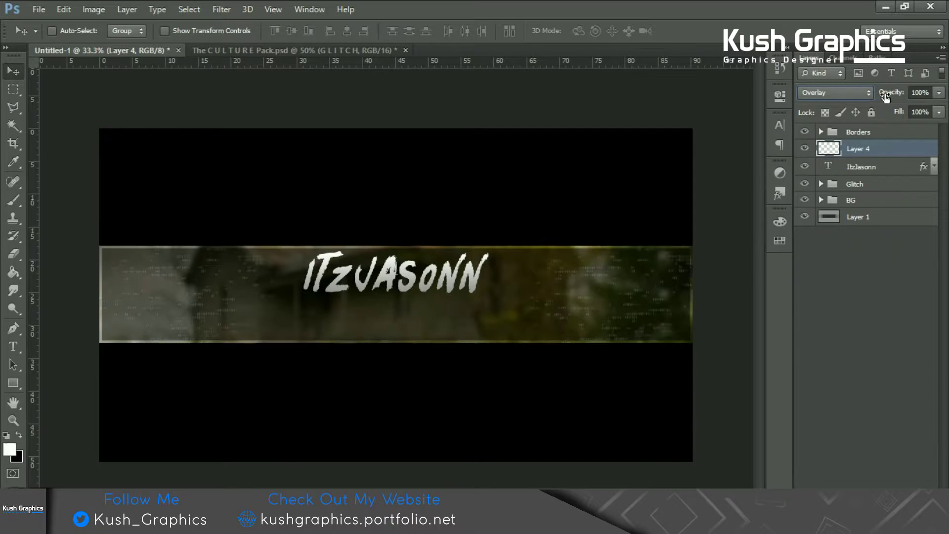
key(e)
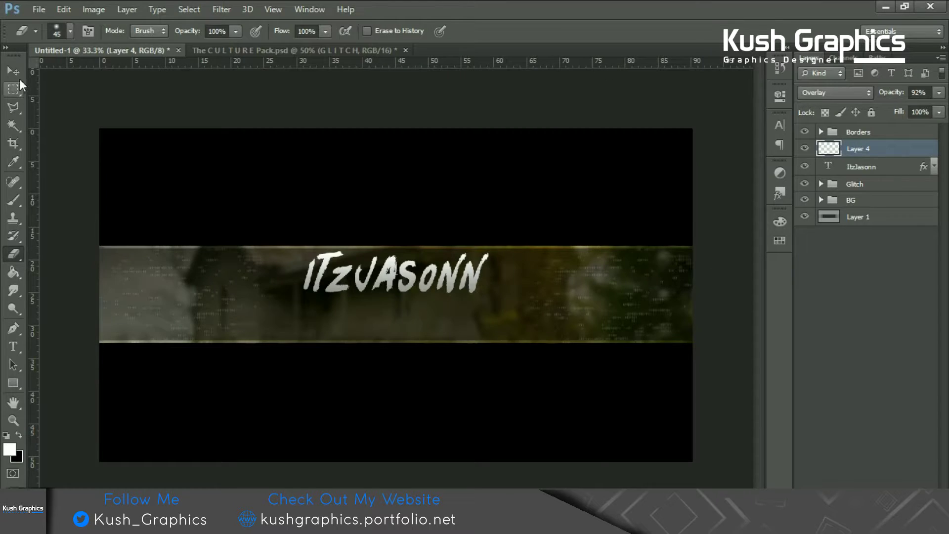
key(alt+Tab)
Step: Search Google Images for a white Instagram logo and save it
text(black and whi)
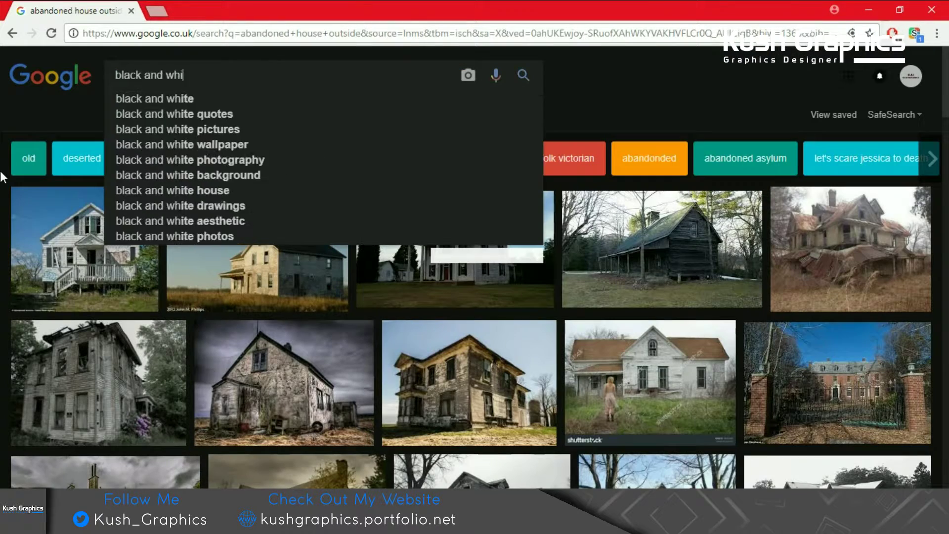
text(te instagram logo)
key(Return)
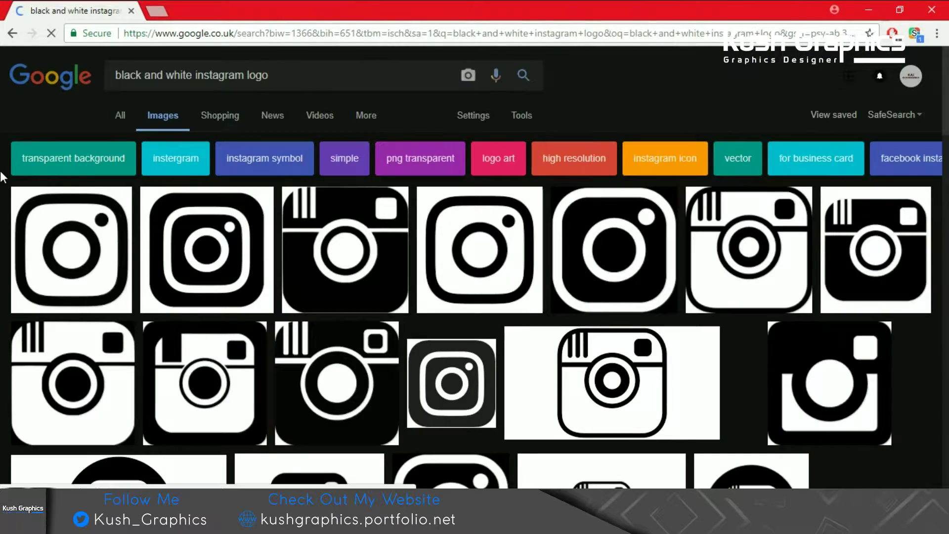
click(71, 249)
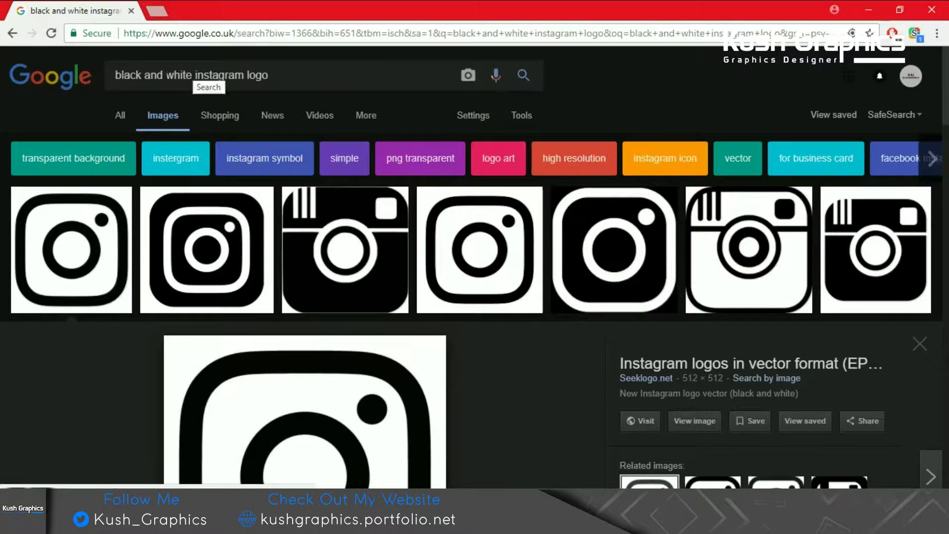
drag(167, 76, 115, 75)
key(BackSpace)
key(Return)
click(356, 254)
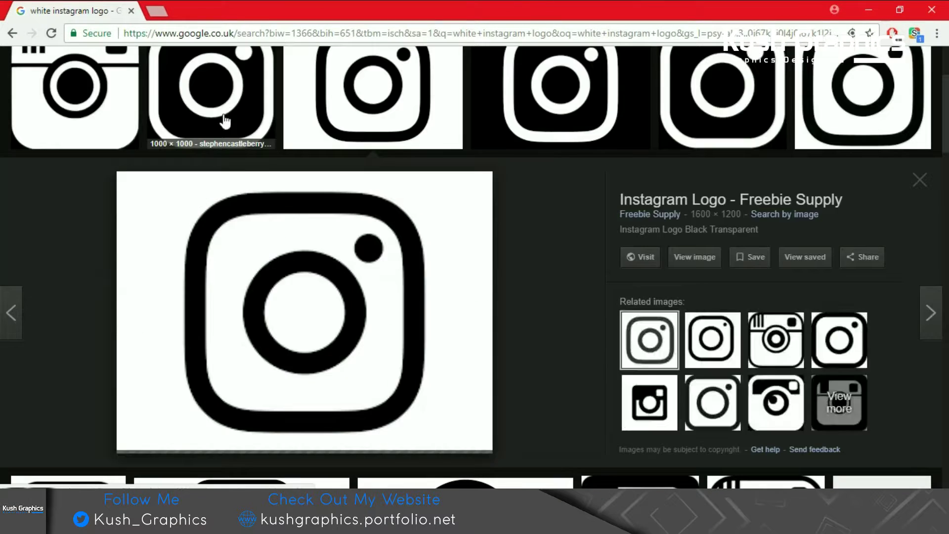
click(225, 119)
right_click(330, 300)
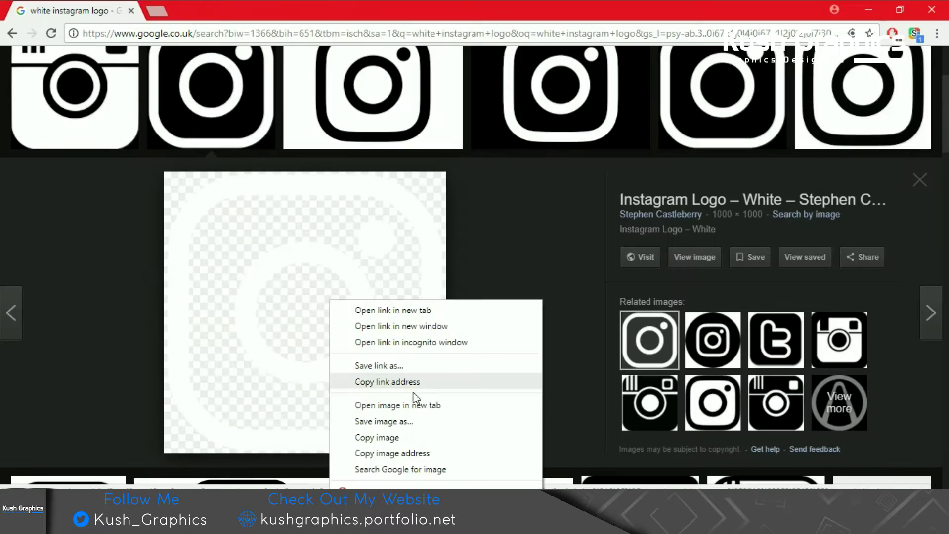
click(384, 421)
click(466, 252)
Step: Search for a white Snapchat logo and save the ghost image
scroll(466, 252, up, 3)
drag(218, 75, 143, 75)
text(D)
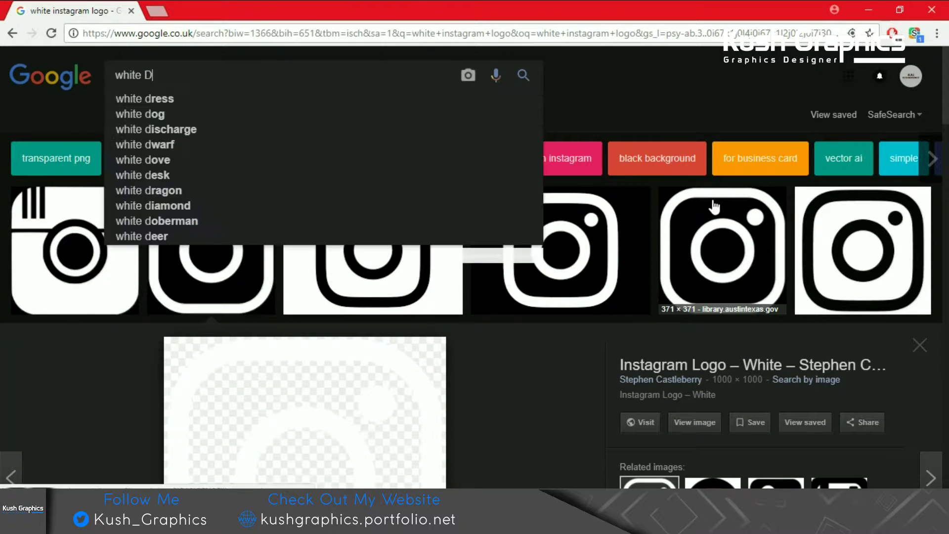
text(napchat)
key(Up)
key(Down)
key(Down)
key(Return)
click(226, 241)
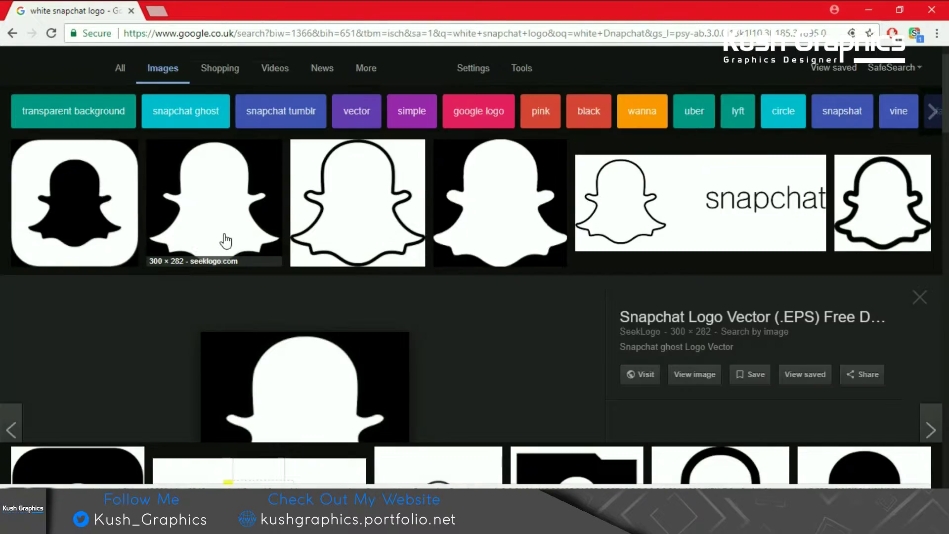
scroll(226, 241, down, 3)
right_click(313, 250)
click(382, 375)
click(451, 265)
Step: Search for a white Twitter logo and save the 'Twitter Logo White' image
scroll(451, 265, up, 4)
drag(191, 75, 144, 76)
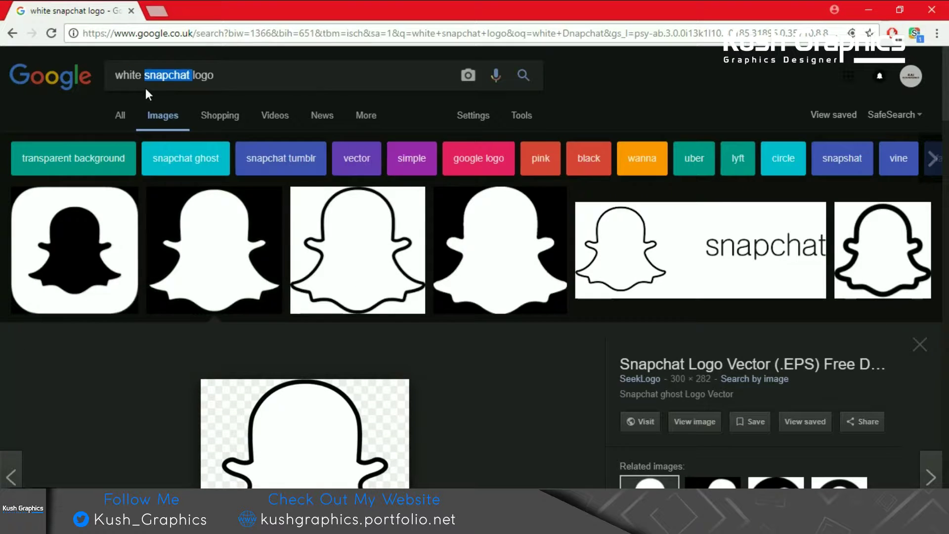
text(twitter)
key(Return)
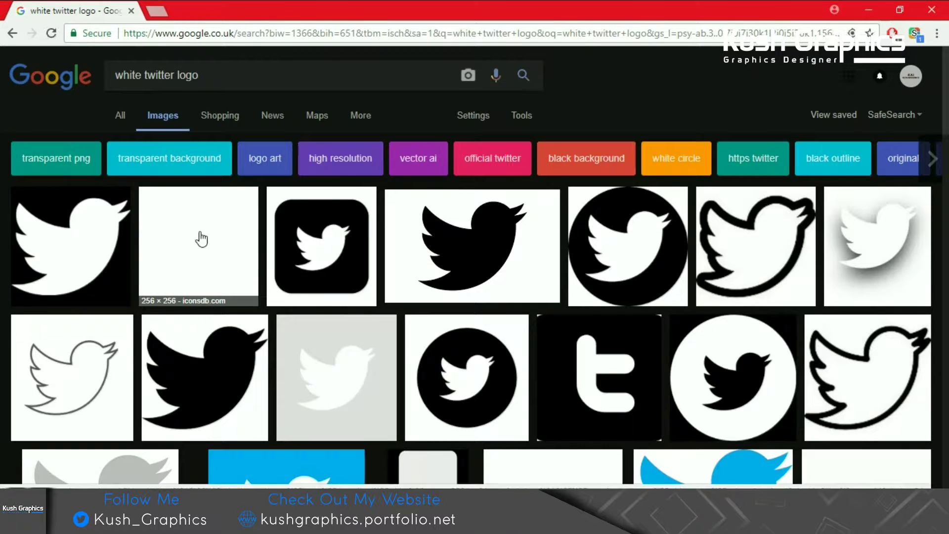
click(202, 239)
click(208, 129)
click(344, 255)
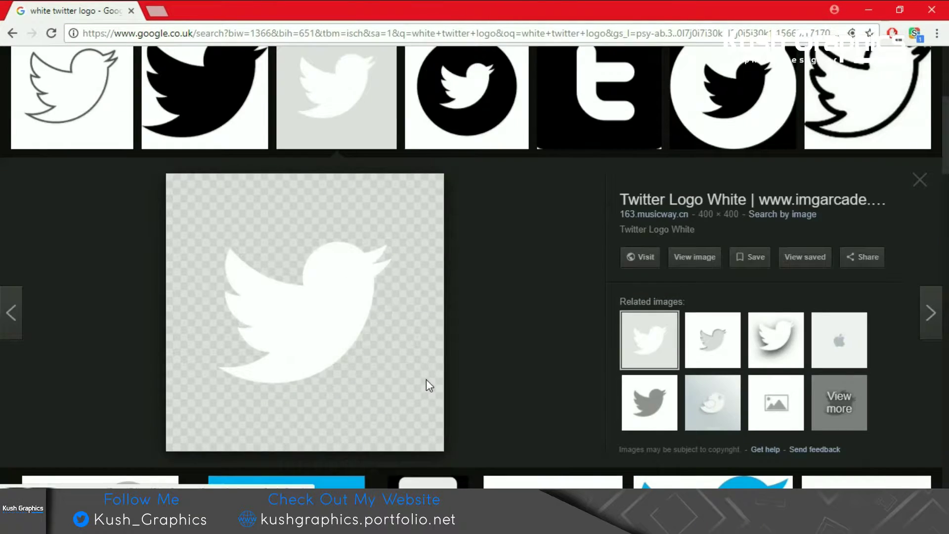
right_click(427, 379)
click(440, 259)
Step: Search for a white YouTube logo, save it, and return to Photoshop
scroll(440, 259, up, 5)
double_click(158, 76)
text(youti logo)
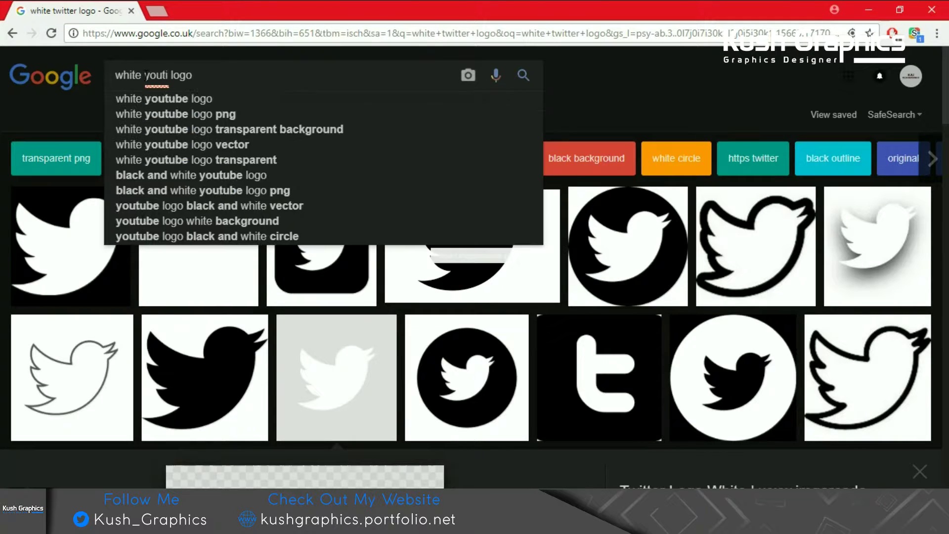
key(BackSpace)
text(ube)
key(Return)
click(452, 361)
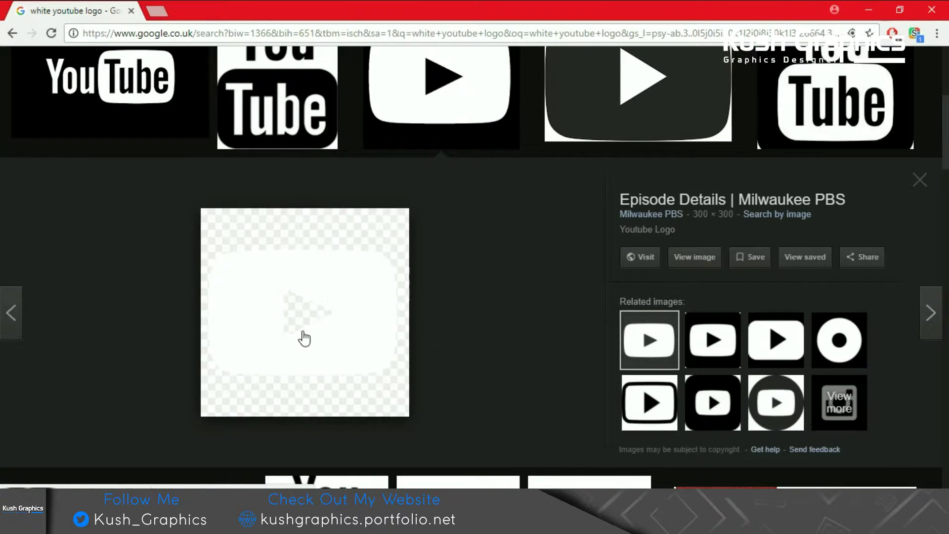
right_click(305, 338)
click(336, 366)
key(Return)
key(alt+Tab)
click(38, 9)
Step: Place the Instagram and Snapchat logos into the banner
click(108, 256)
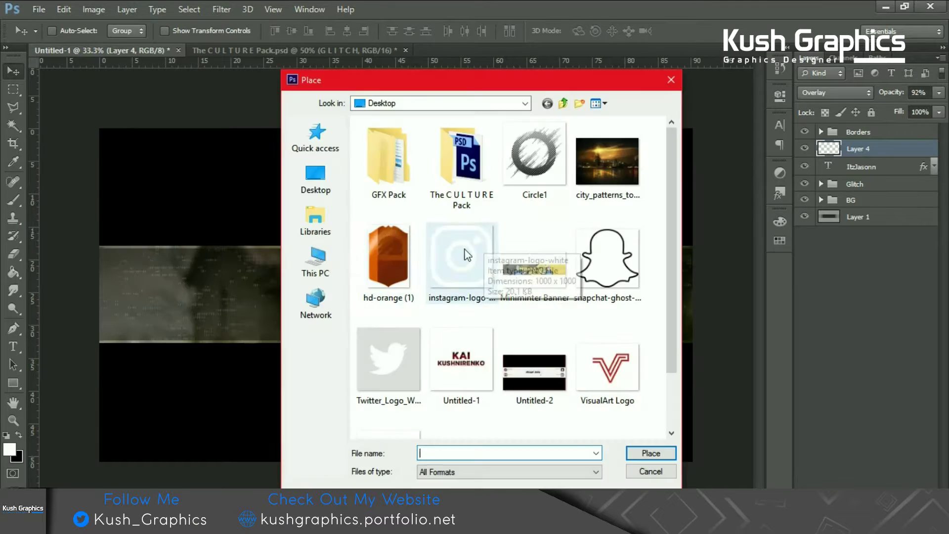
double_click(468, 255)
key(Return)
click(39, 9)
click(108, 242)
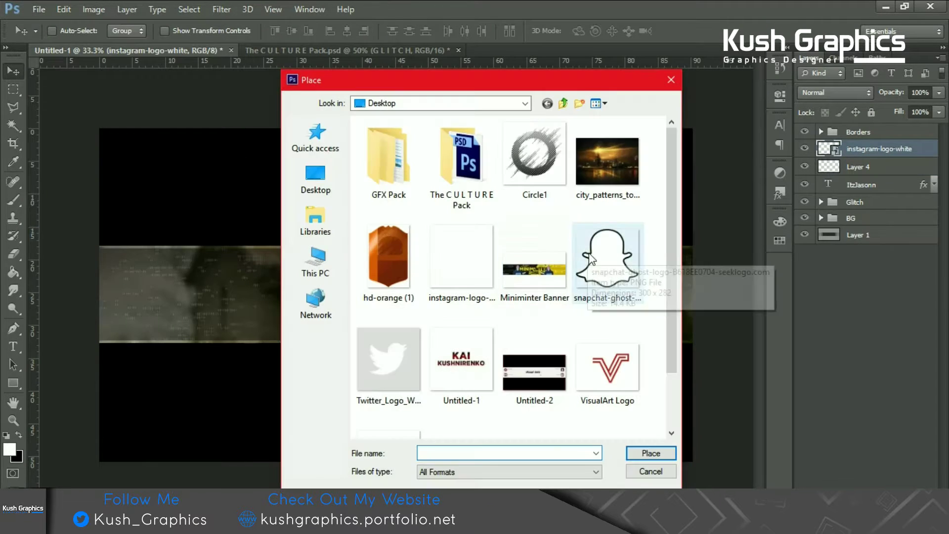
double_click(591, 259)
key(Return)
Step: Place the Twitter and YouTube logos into the banner
click(39, 9)
click(108, 242)
double_click(388, 359)
key(Return)
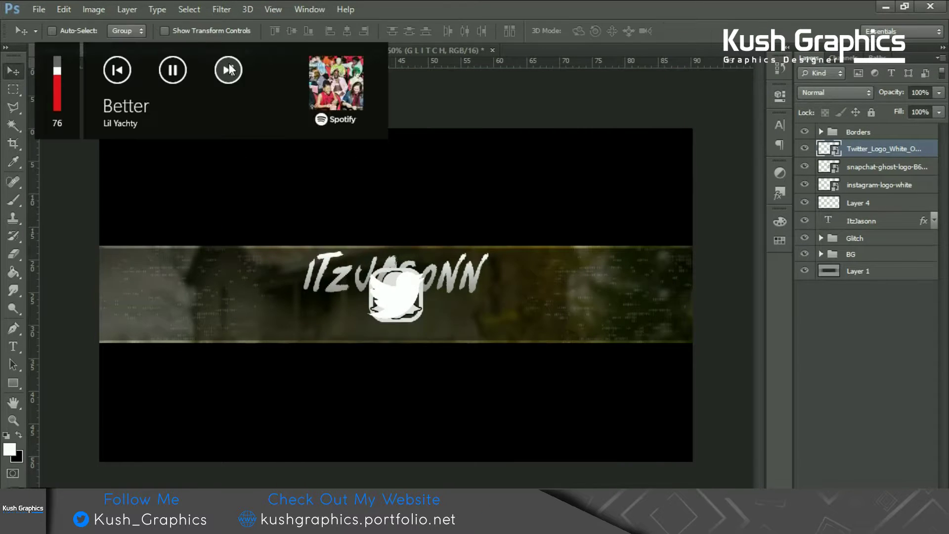
click(228, 69)
click(39, 9)
click(64, 236)
double_click(390, 415)
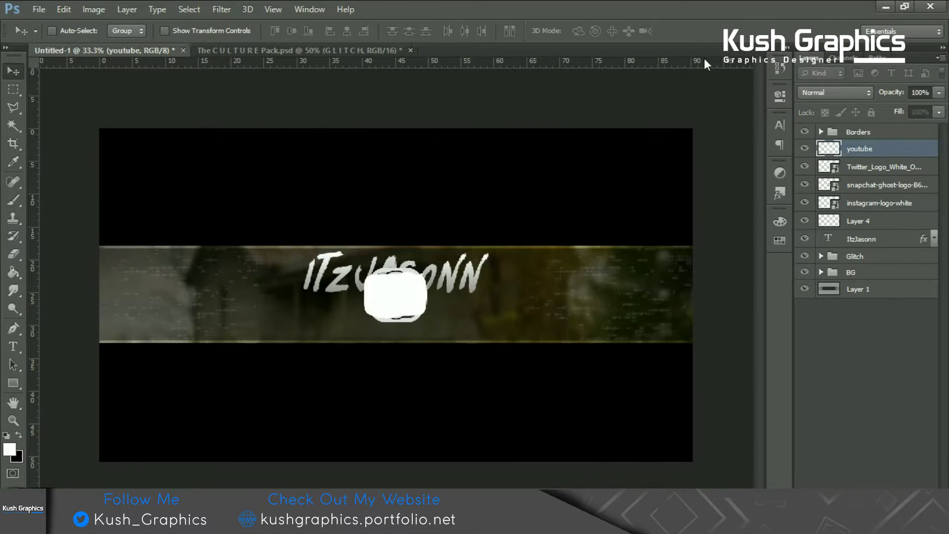
Step: Abandon a YouTube logo resize and shrink the Twitter logo below the title
key(ctrl+plus)
key(ctrl+t)
mouse_move(470, 360)
mouse_down()
mouse_move(413, 311)
mouse_move(317, 328)
mouse_up()
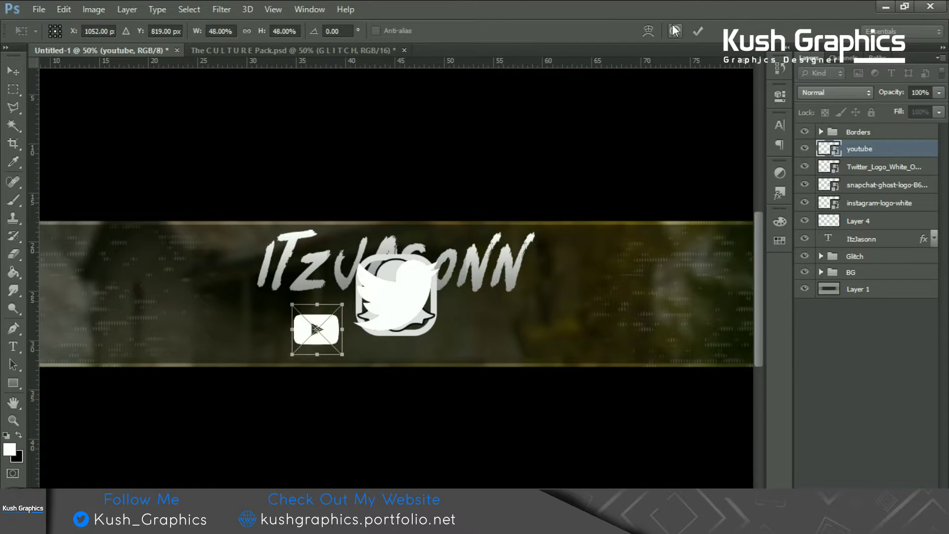
click(675, 30)
click(884, 167)
key(ctrl+t)
drag(438, 260, 371, 324)
key(Return)
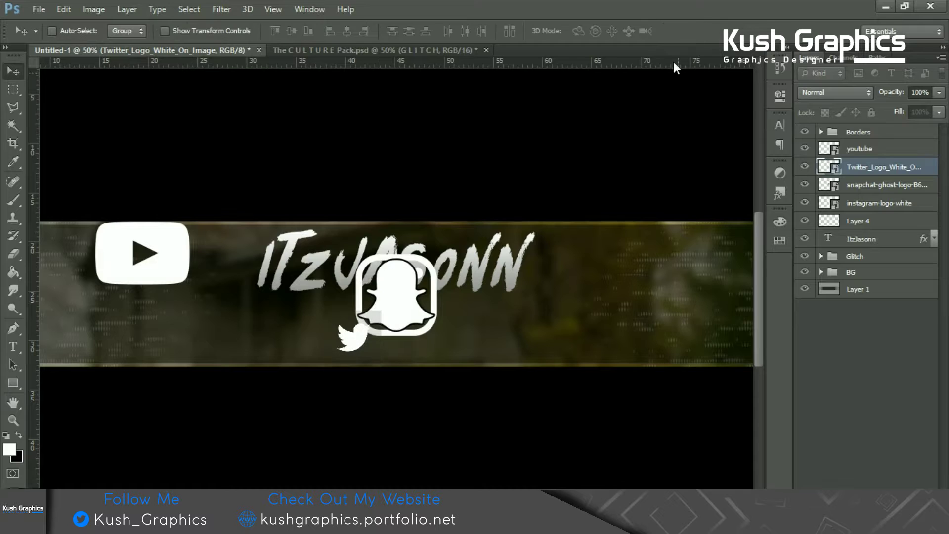
Step: Add a horizontal guide and try selecting the area around the Twitter logo
drag(674, 63, 629, 323)
click(13, 126)
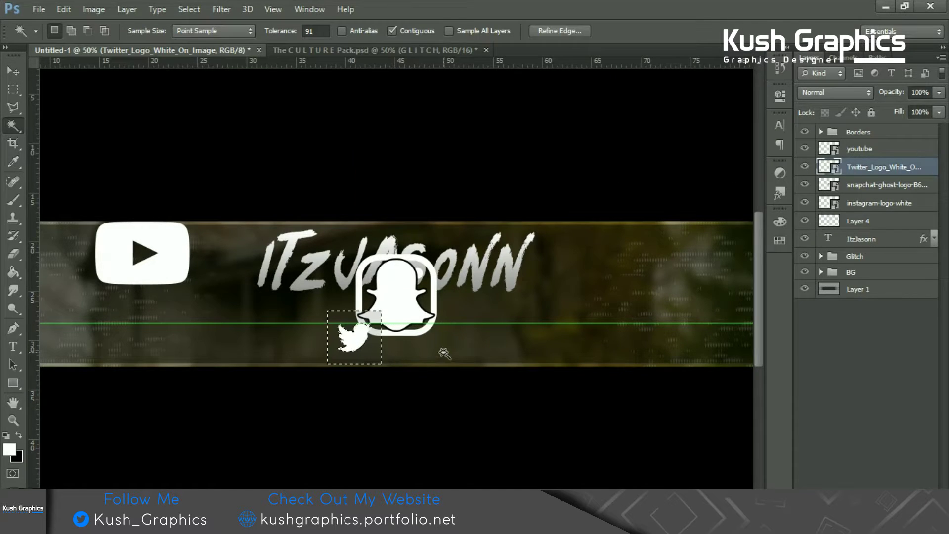
click(445, 353)
key(Return)
right_click(884, 167)
click(672, 171)
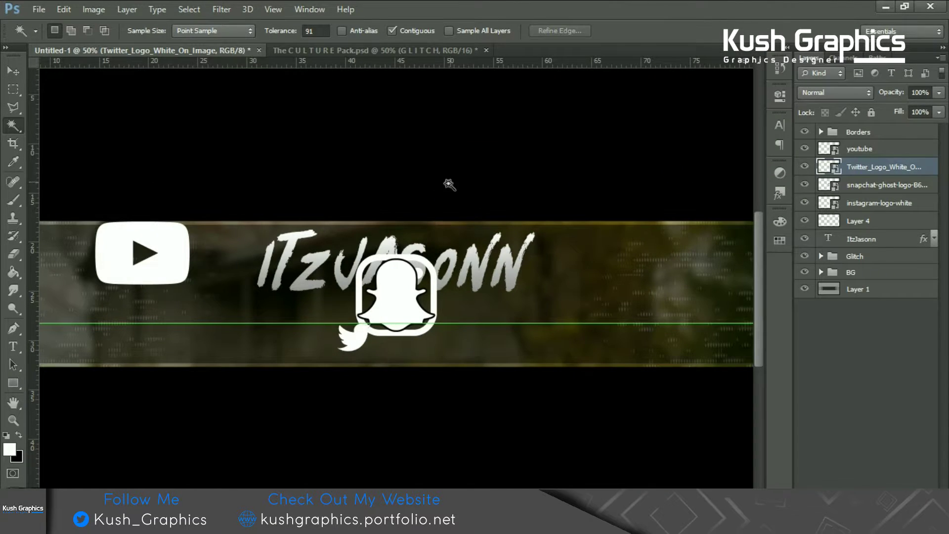
click(228, 70)
Step: Add a second guide and move the Twitter and Snapchat logos between the guides
key(v)
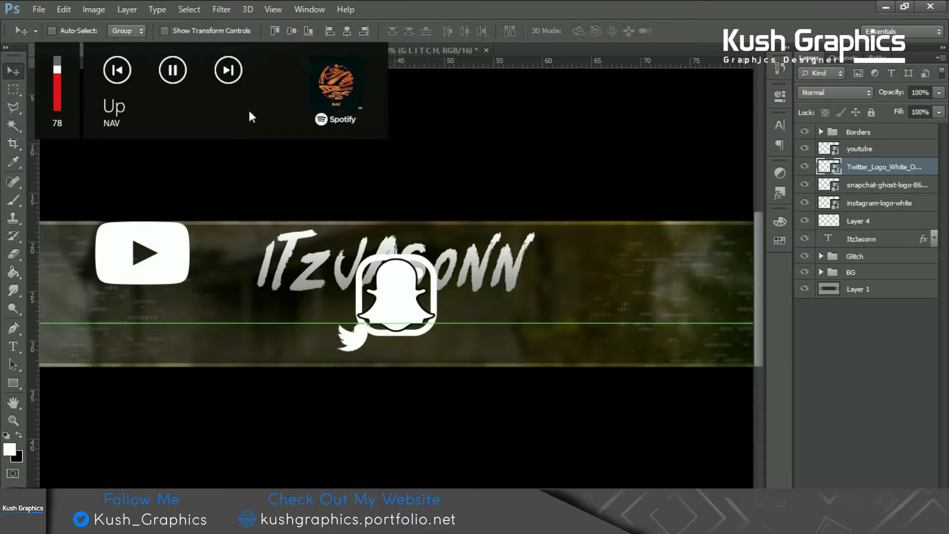
drag(500, 64, 500, 352)
drag(352, 338, 281, 337)
click(888, 185)
drag(396, 297, 388, 314)
Step: Shrink the Snapchat and Instagram logos to match the Twitter icon's size
key(ctrl+t)
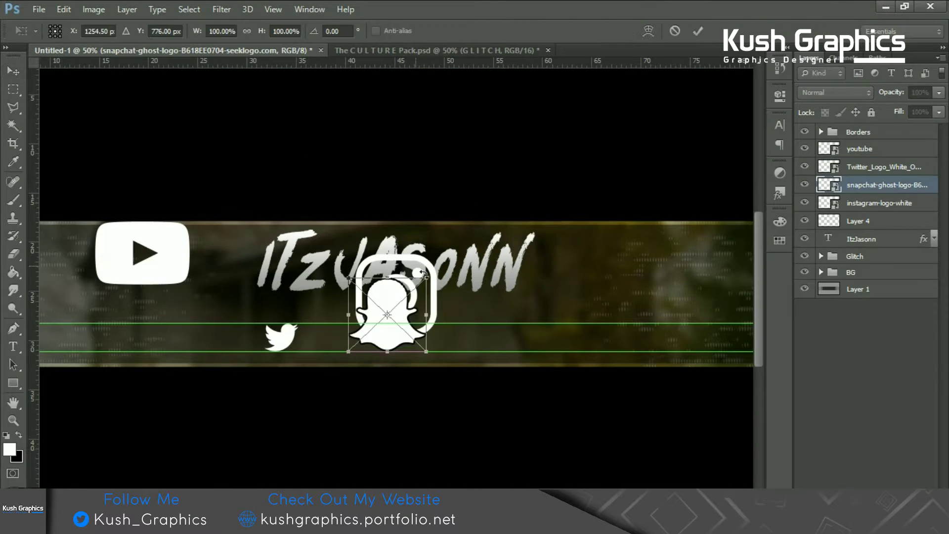
mouse_move(426, 278)
mouse_down()
mouse_move(375, 319)
mouse_move(330, 333)
mouse_up()
key(Return)
key(alt+bracketleft)
key(ctrl+t)
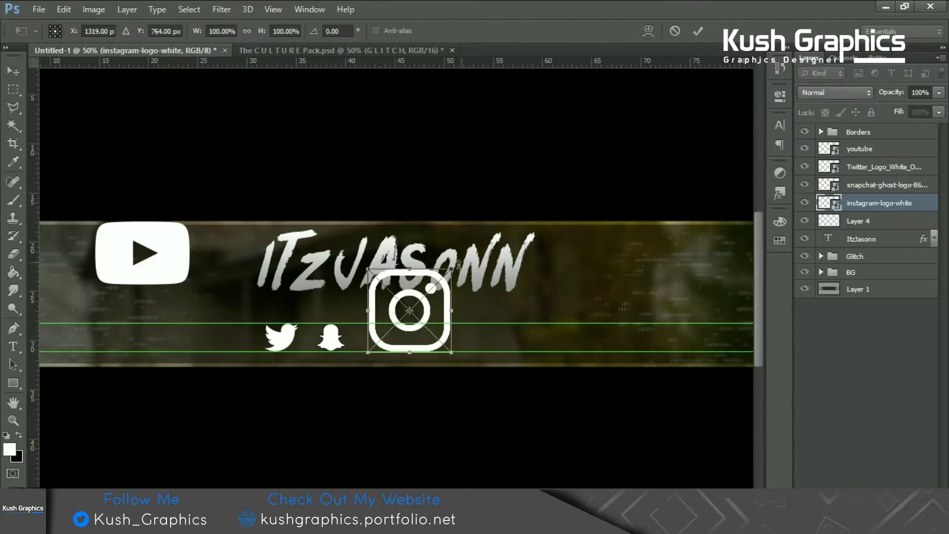
drag(458, 266, 400, 321)
click(697, 32)
Step: Copy the title's layer style onto the social icons and move them up under the title
right_click(862, 239)
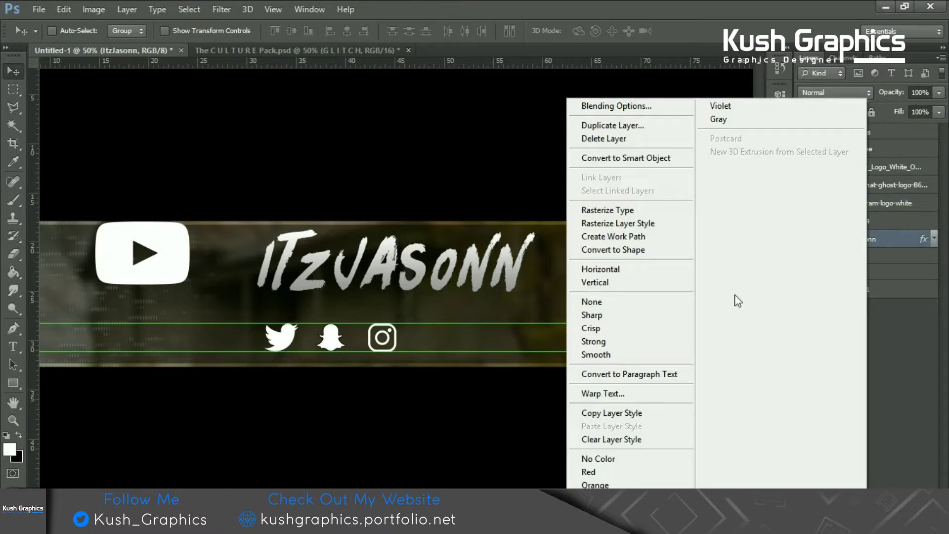
click(615, 410)
right_click(888, 184)
click(691, 346)
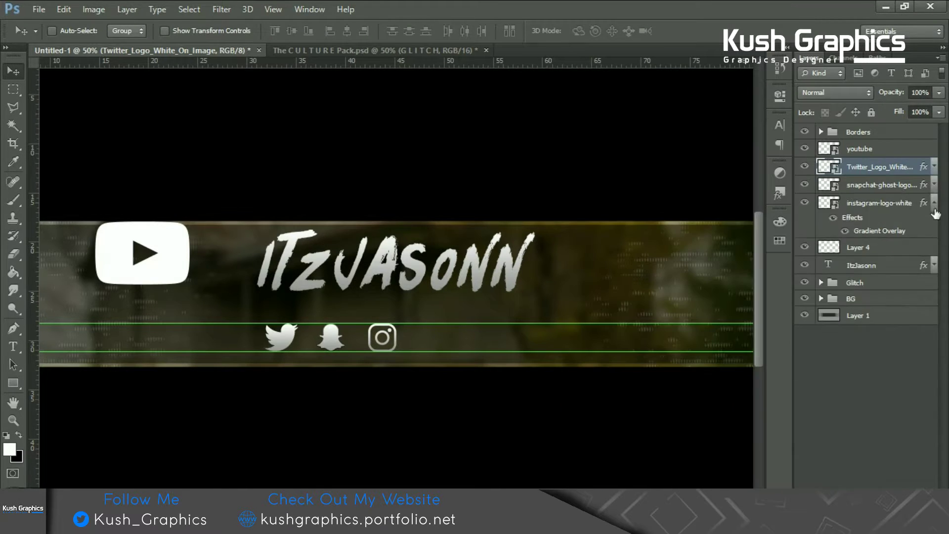
drag(373, 275, 440, 253)
Step: Rename Layer 4 to 'Whitw Borders' and move it above the youtube layer
click(860, 133)
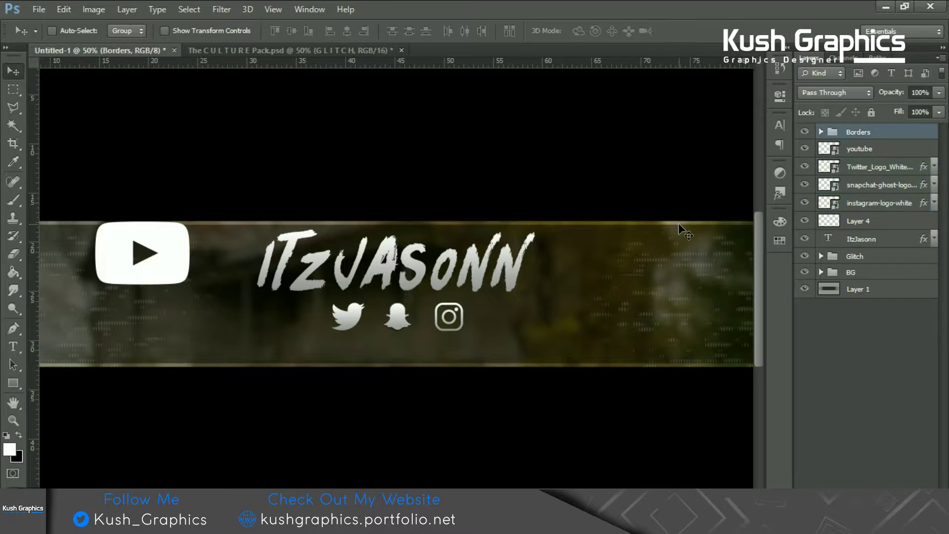
click(880, 166)
shift+click(863, 239)
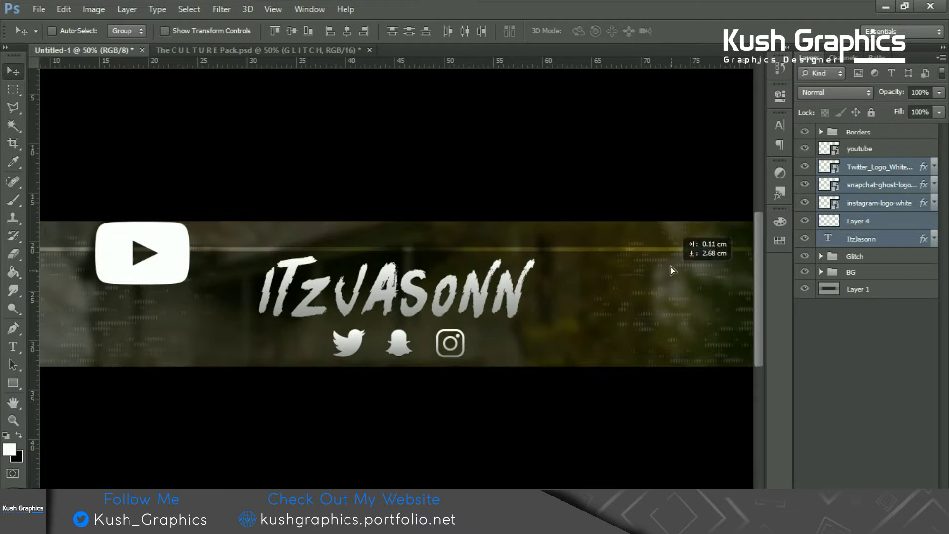
double_click(861, 221)
text(Whitw Borders)
key(Return)
drag(866, 221, 866, 141)
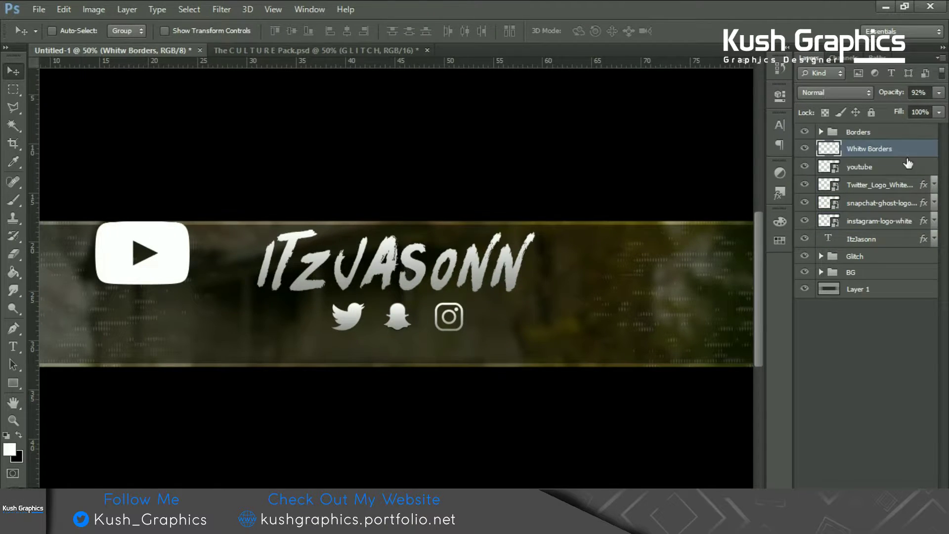
Step: Paste the gradient style onto the YouTube logo and shrink it
right_click(860, 167)
click(657, 346)
key(ctrl+t)
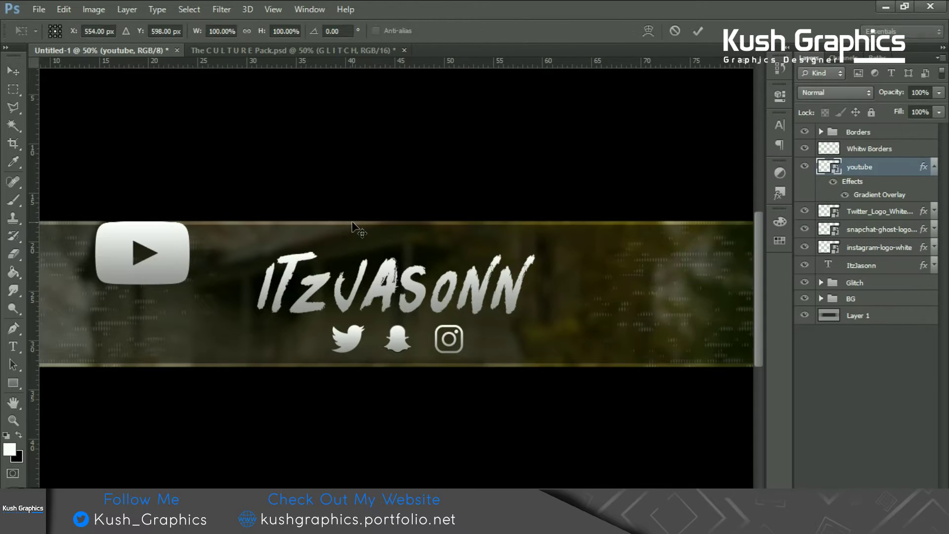
mouse_move(190, 222)
mouse_down()
mouse_move(133, 228)
mouse_move(116, 220)
mouse_move(333, 180)
mouse_move(347, 246)
mouse_up()
click(697, 30)
click(934, 166)
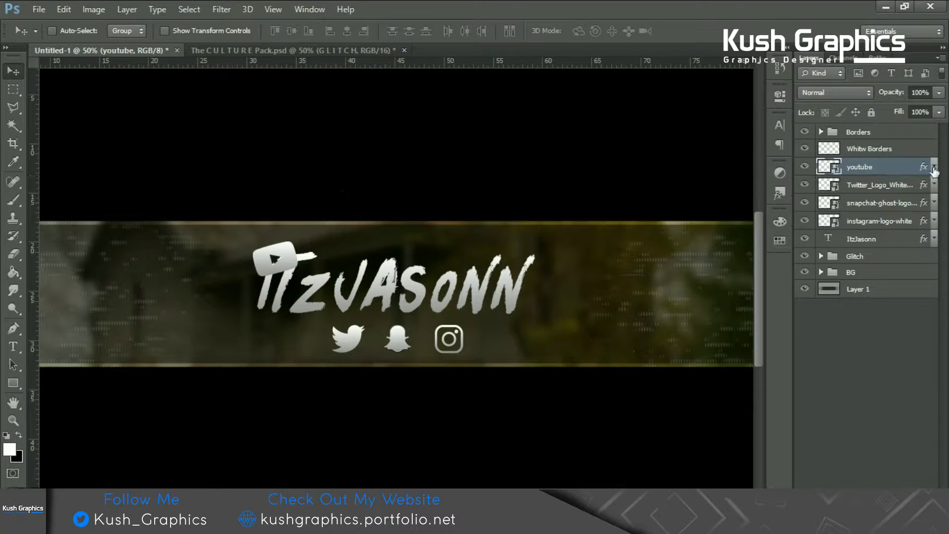
Step: Convert the ItzJasonn title to a smart object and rasterize it
right_click(868, 243)
click(627, 157)
right_click(875, 240)
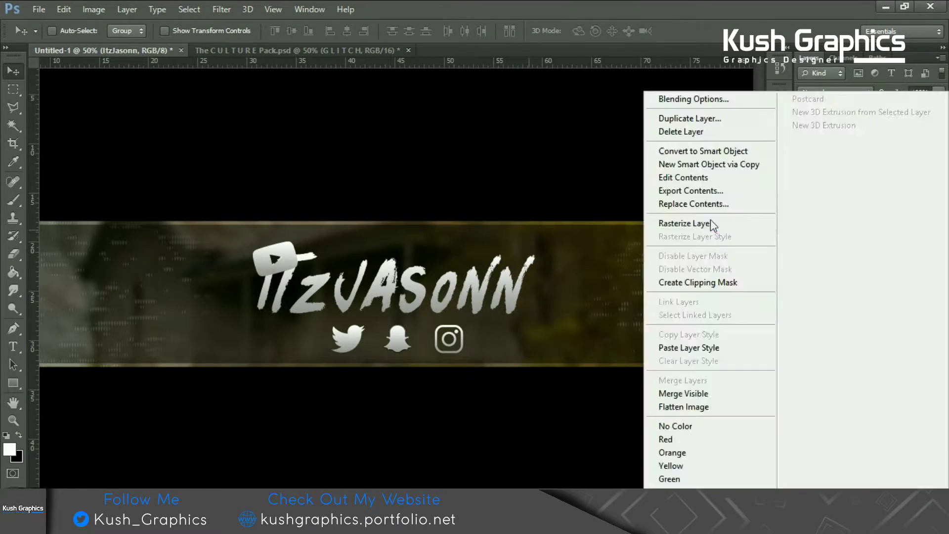
click(687, 231)
click(14, 254)
right_click(301, 279)
key(Escape)
Step: Move the YouTube logo onto the title's I
key(ctrl+plus)
key(ctrl+plus)
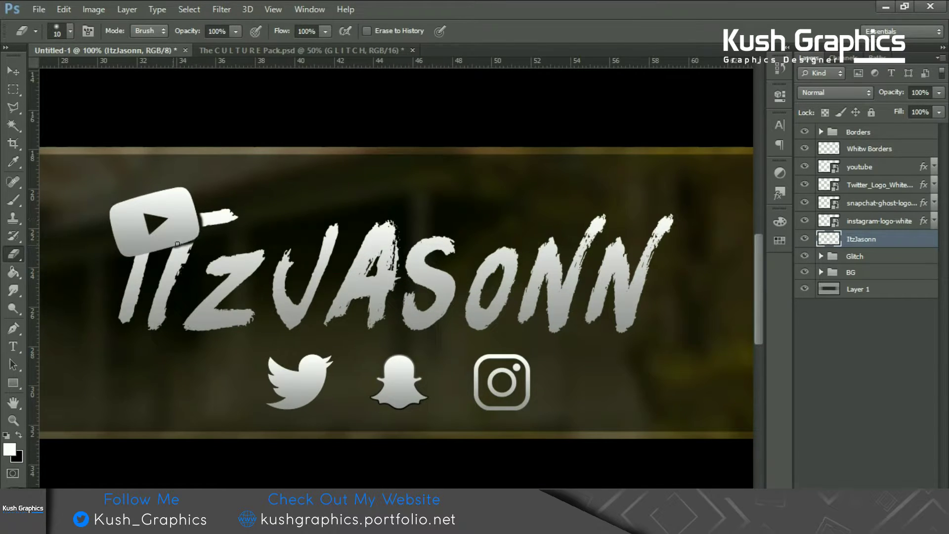
key(ctrl+minus)
key(ctrl+minus)
key(ctrl+minus)
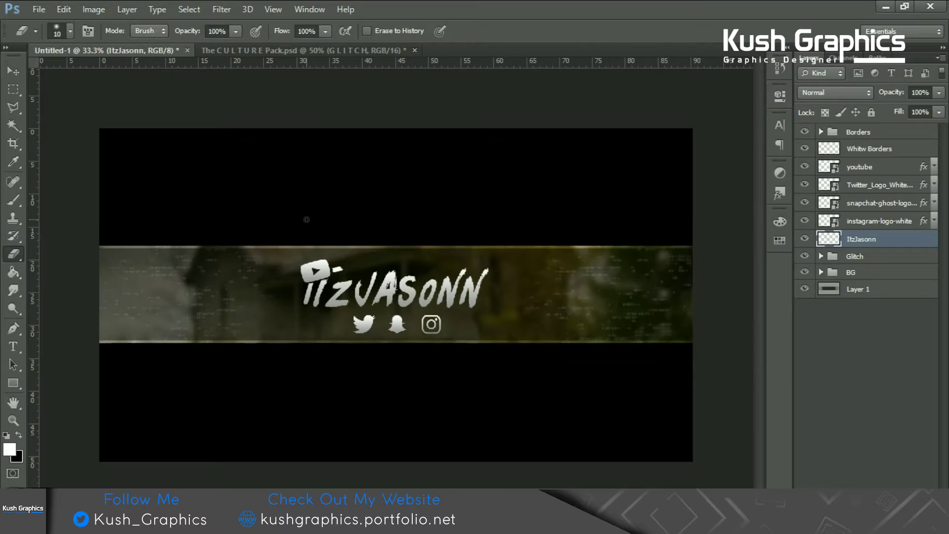
click(860, 166)
right_click(870, 265)
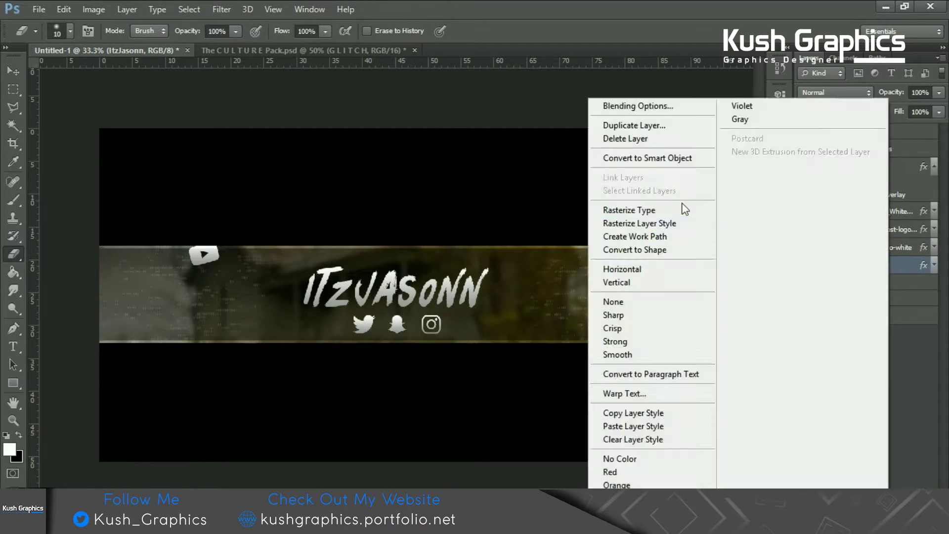
click(637, 405)
click(941, 173)
click(366, 172)
key(Return)
key(v)
drag(272, 166, 366, 172)
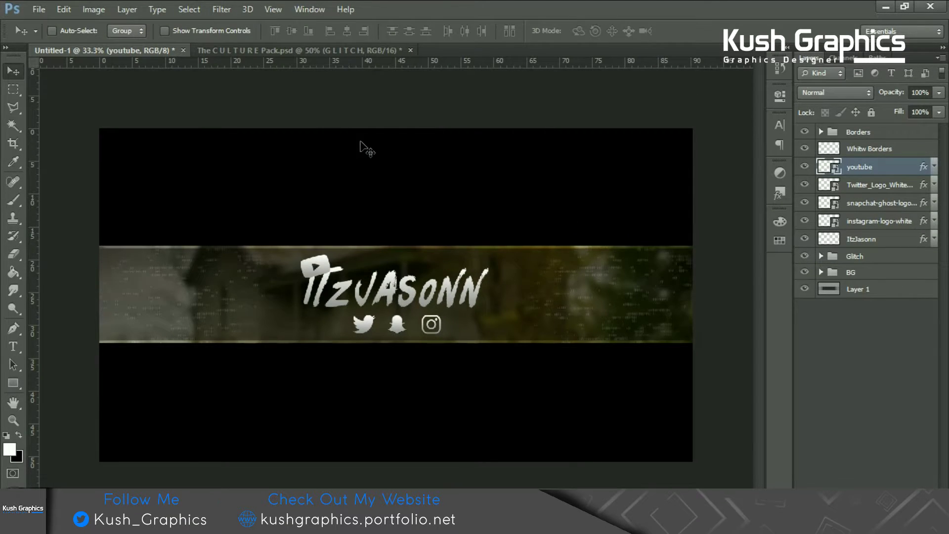
key(ctrl+plus)
key(ctrl+plus)
key(ctrl+plus)
drag(173, 208, 176, 206)
Step: Put the YouTube logo layer behind the ItzJasonn title layer
click(862, 238)
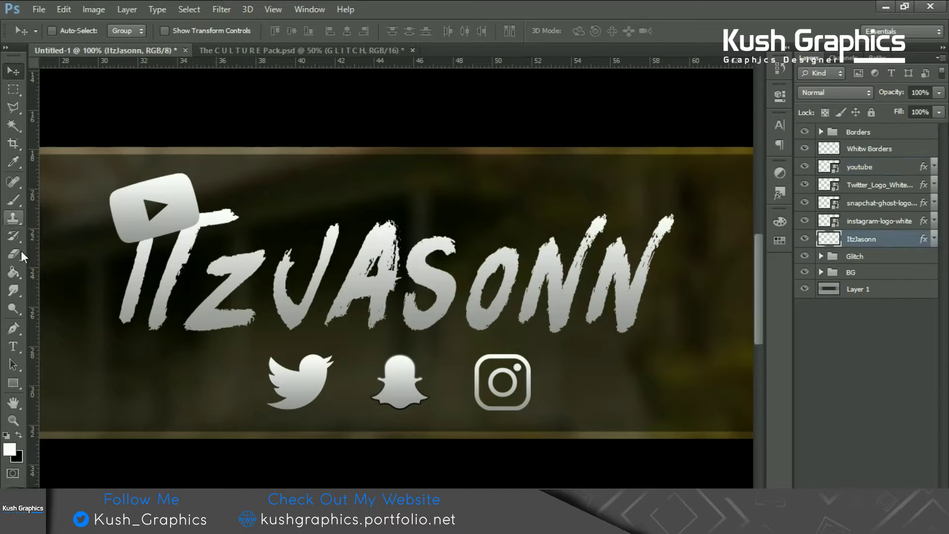
click(13, 254)
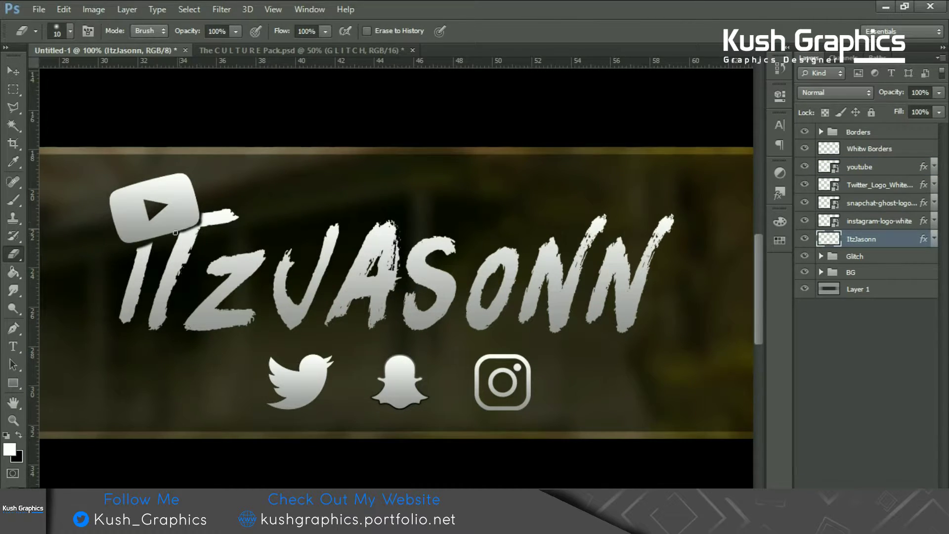
key(ctrl+minus)
key(ctrl+minus)
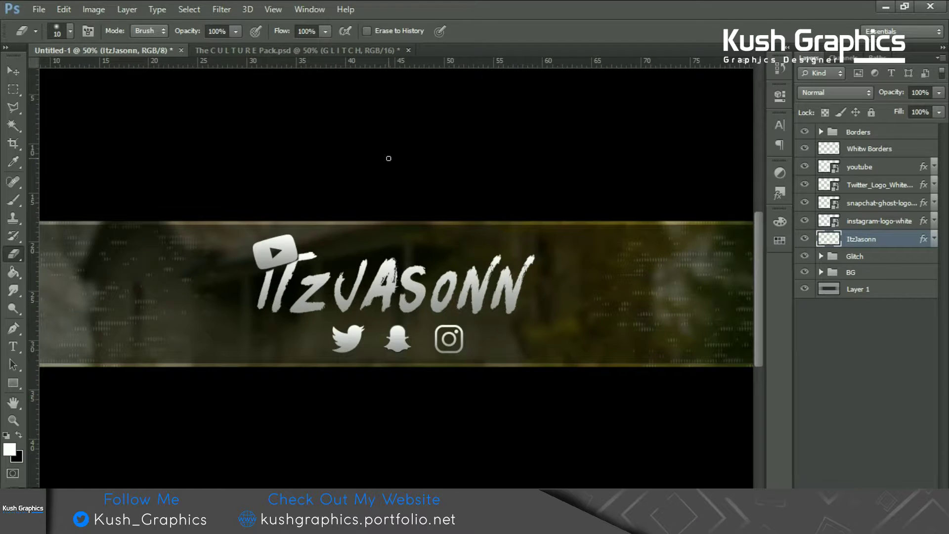
key(alt+bracketright)
key(alt+bracketright)
key(alt+bracketright)
drag(872, 255, 839, 239)
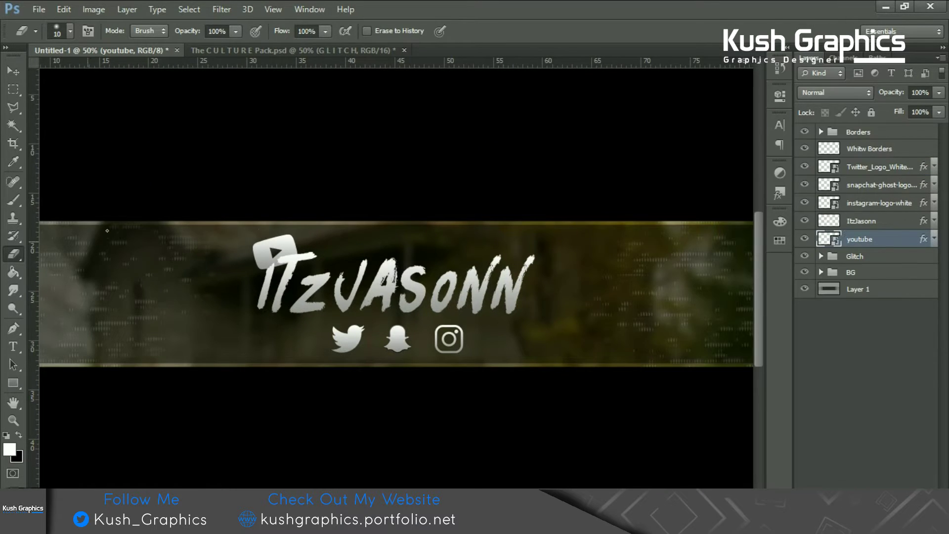
Step: Resize the eraser, undo a bad stroke, and select the title, logo and icon layers
key(ctrl+plus)
key(ctrl+plus)
key(ctrl+plus)
key(ctrl+minus)
right_click(451, 223)
key(Return)
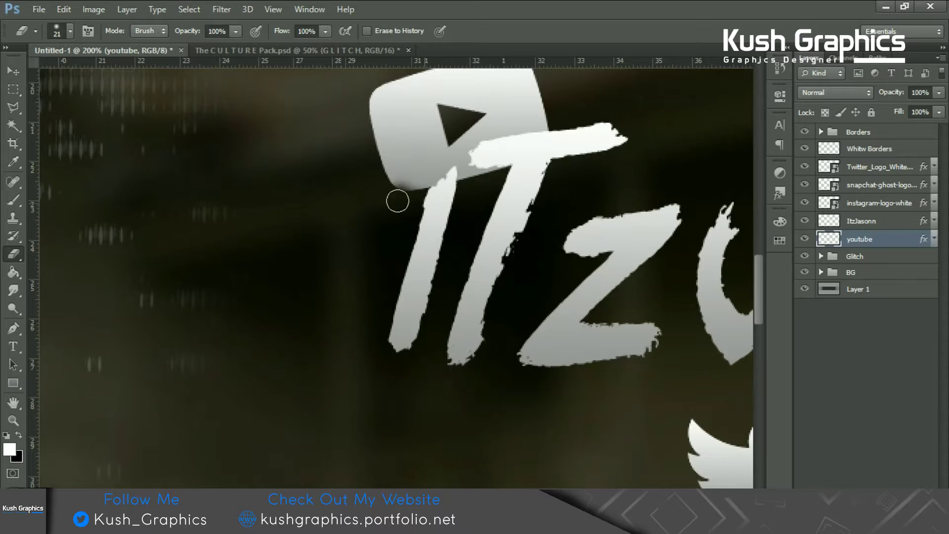
key(ctrl+z)
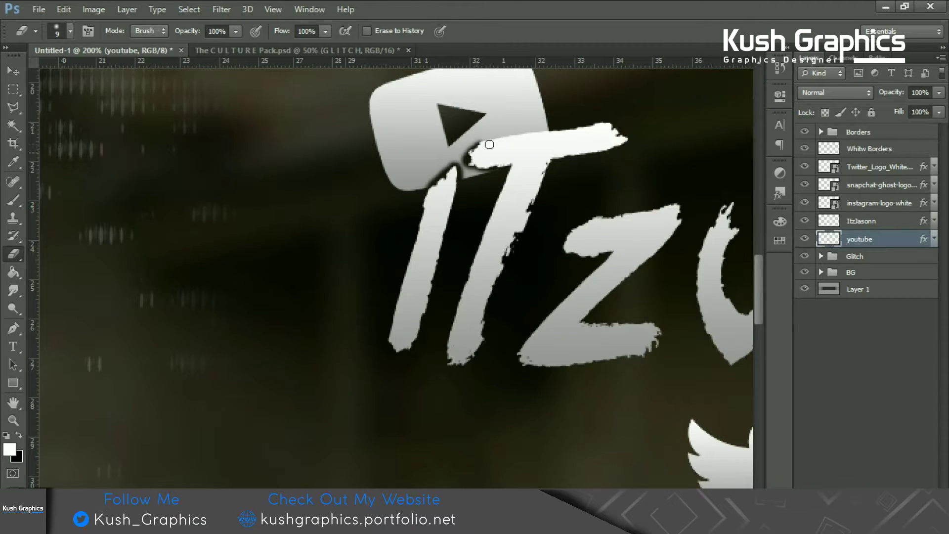
key(ctrl+0)
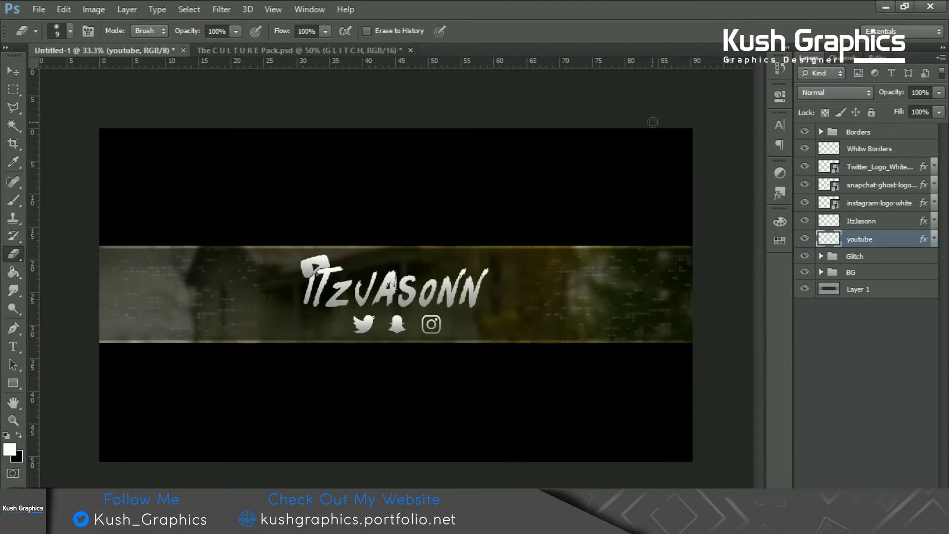
click(882, 224)
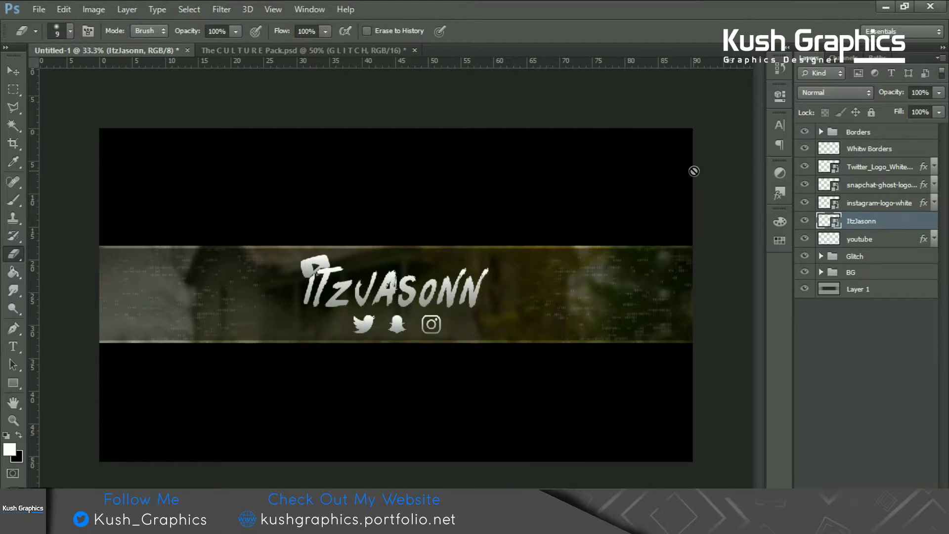
shift+click(861, 239)
shift+click(880, 166)
Step: Raise the logo, title and icons slightly, then add 'itzjxsonn' handle text under the icons
key(v)
drag(525, 311, 526, 302)
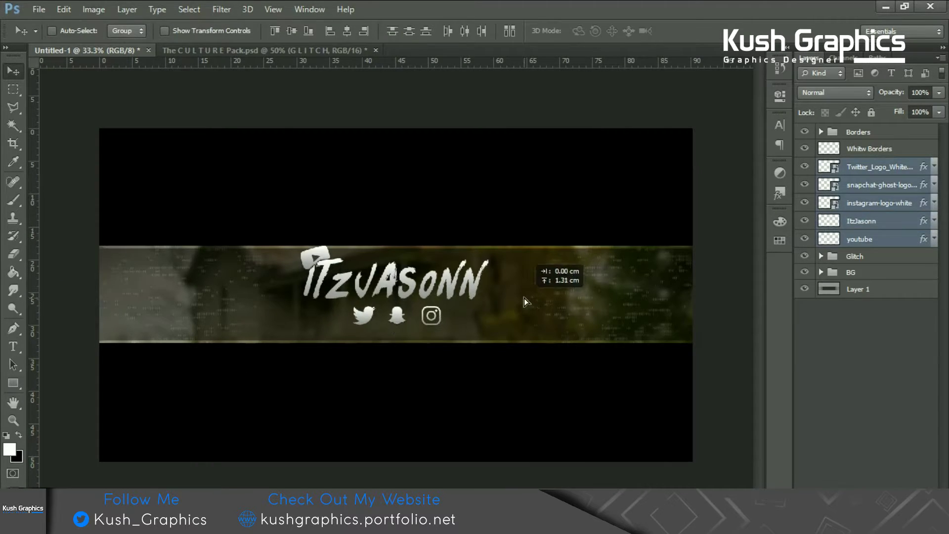
key(ctrl+shift+alt+n)
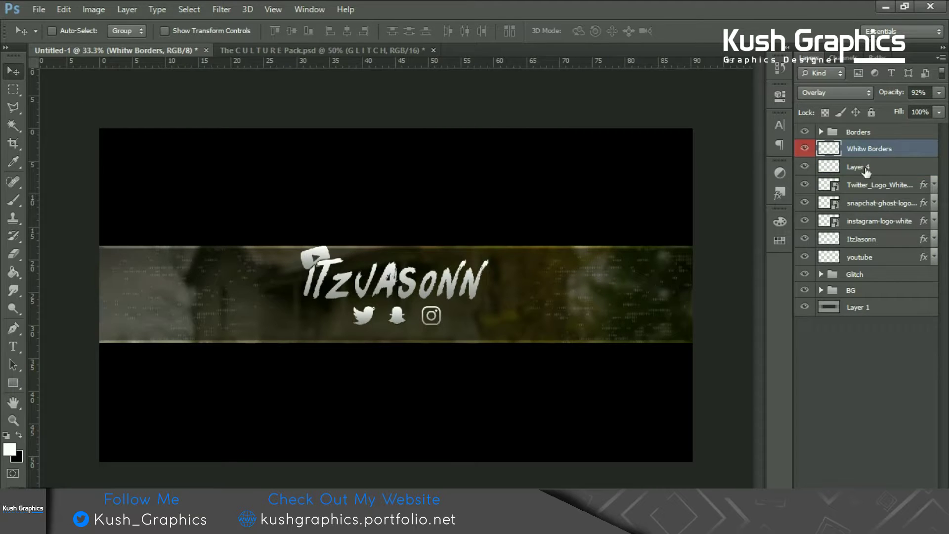
key(t)
key(ctrl+plus)
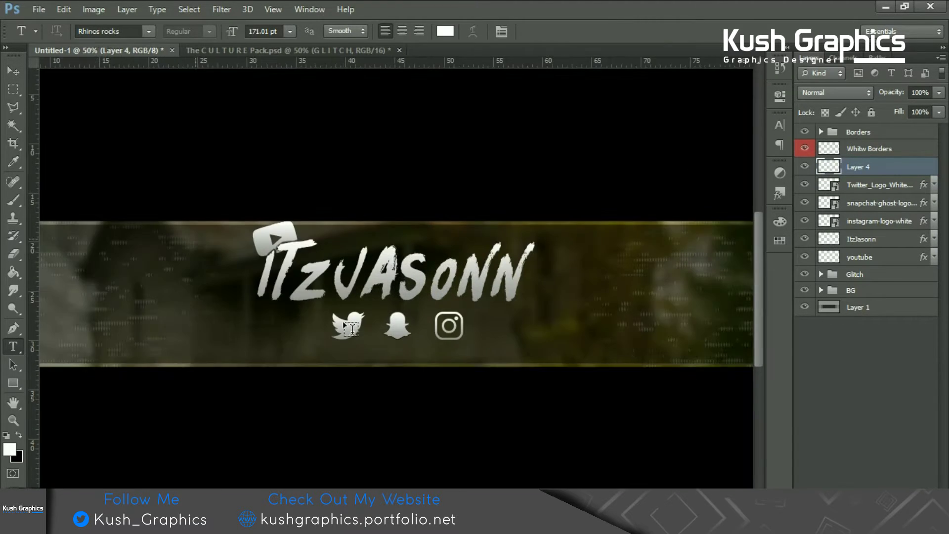
key(ctrl+plus)
click(227, 377)
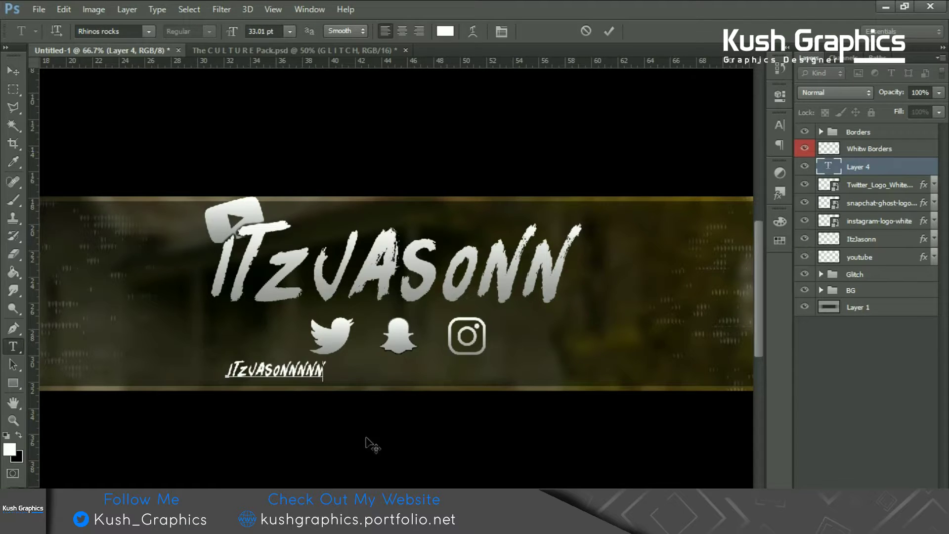
text(itzjxsonn)
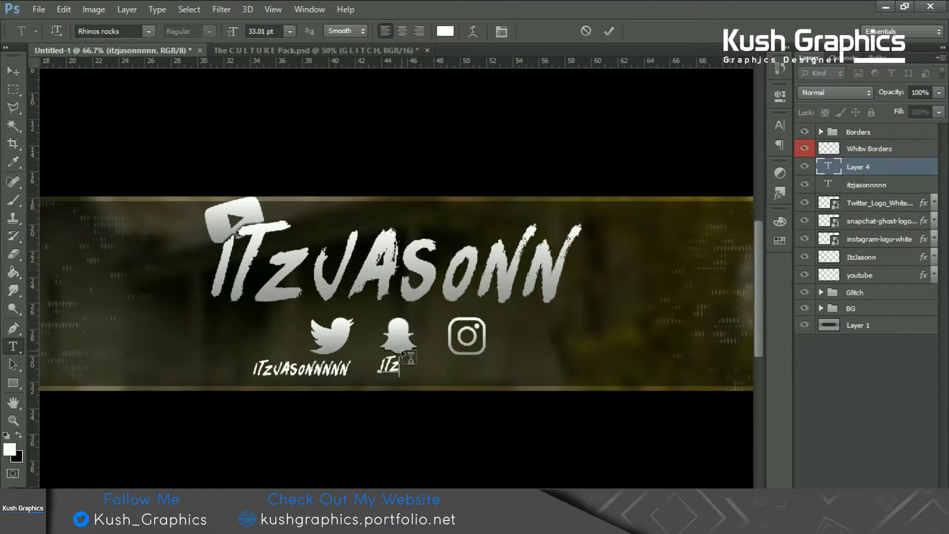
click(464, 370)
text(itzjxsonn)
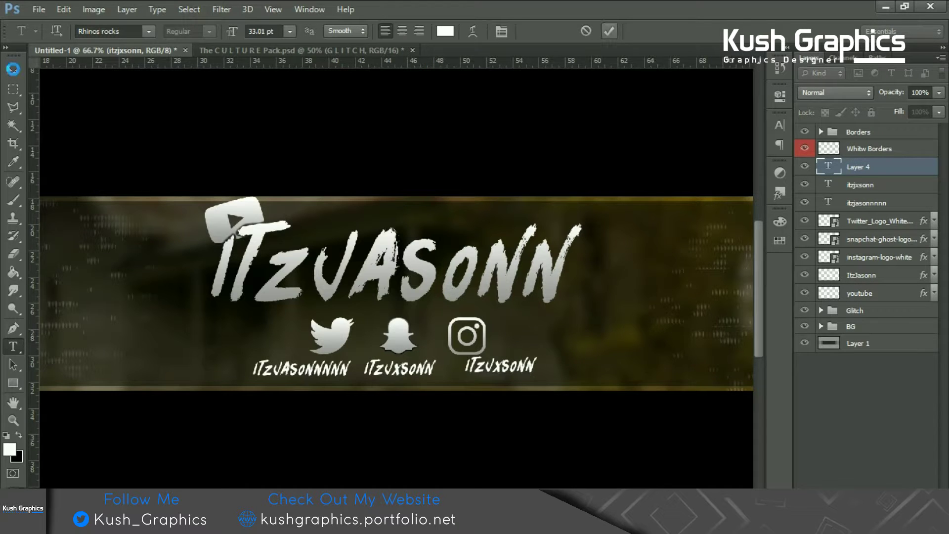
click(13, 70)
Step: Shift the Twitter and Snapchat icons and their handle texts to the left
click(871, 203)
drag(401, 355, 339, 367)
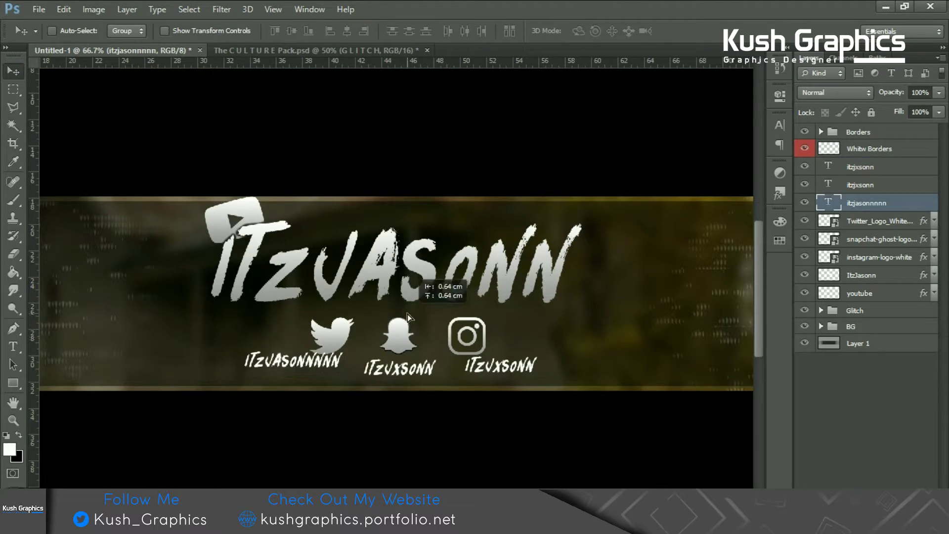
key(alt+bracketleft)
key(shift+Left)
key(shift+Left)
key(shift+Left)
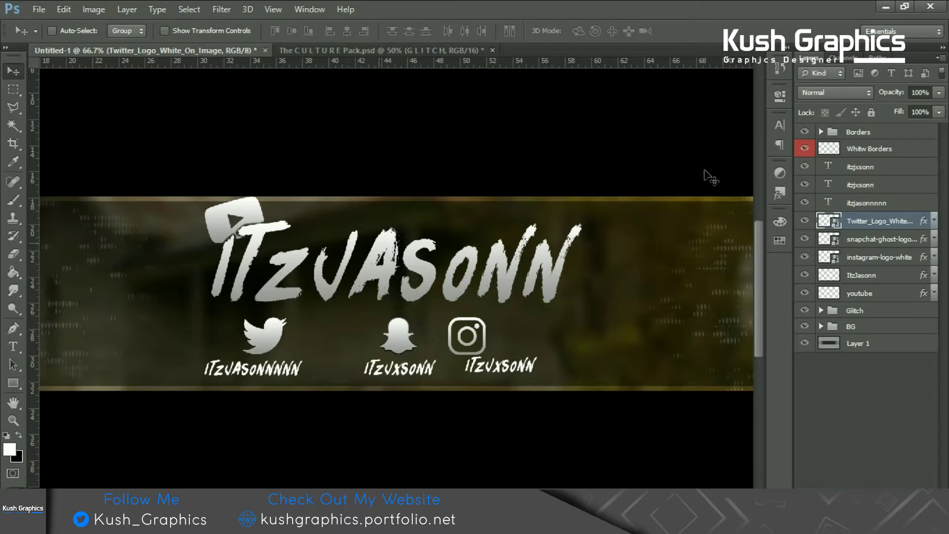
click(880, 239)
key(shift+Left)
key(shift+Left)
key(shift+Left)
click(870, 185)
key(shift+Left)
key(shift+Left)
key(shift+Left)
Step: Move the Instagram icon and handle right, and lower all three handle texts slightly
key(alt+bracketright)
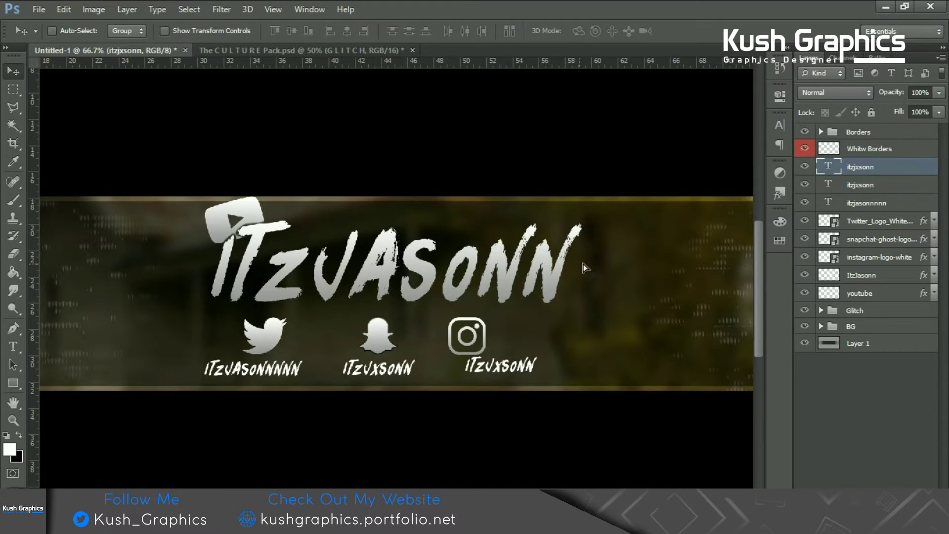
click(880, 258)
drag(492, 259, 540, 260)
click(870, 166)
drag(559, 303, 567, 303)
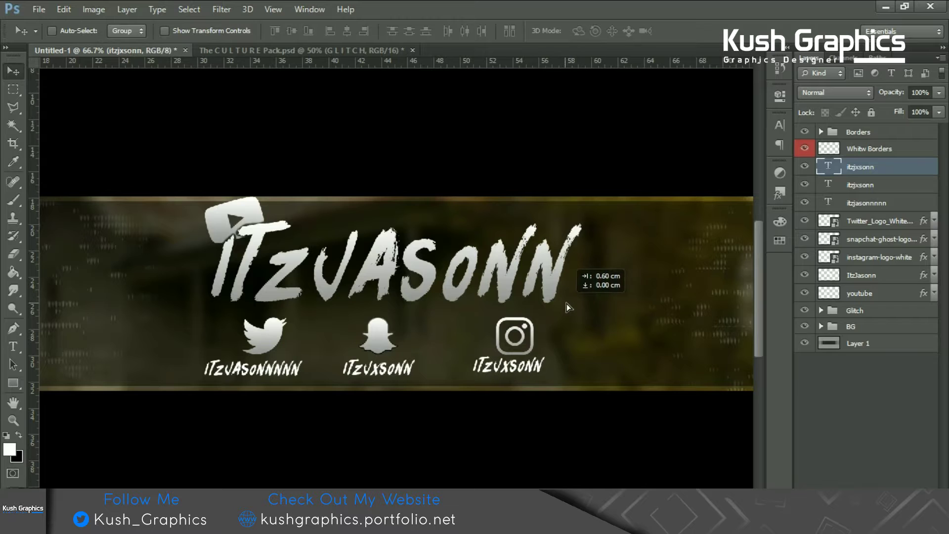
shift+click(909, 202)
drag(663, 260, 663, 268)
Step: Nudge the Snapchat icon up into line with the other icons
key(alt+bracketleft)
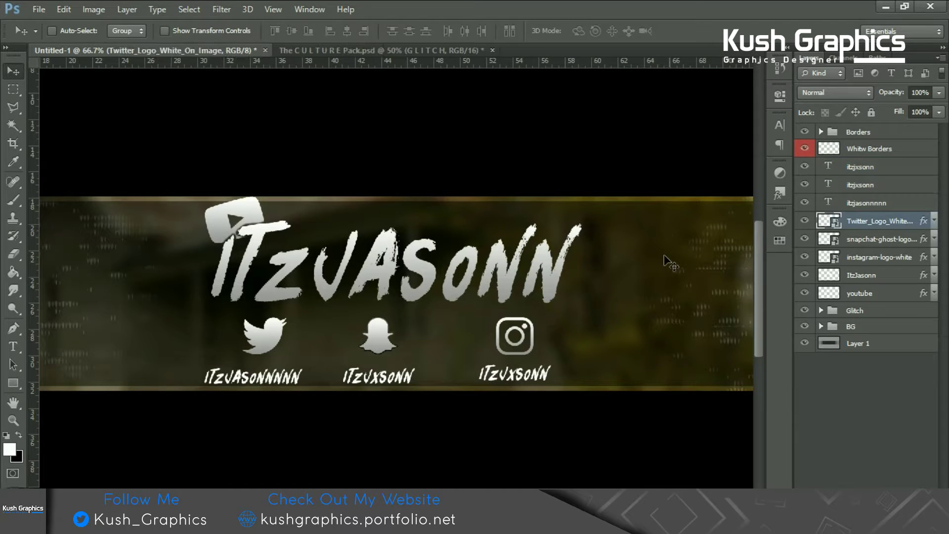
click(892, 256)
key(alt+bracketright)
drag(547, 257, 546, 249)
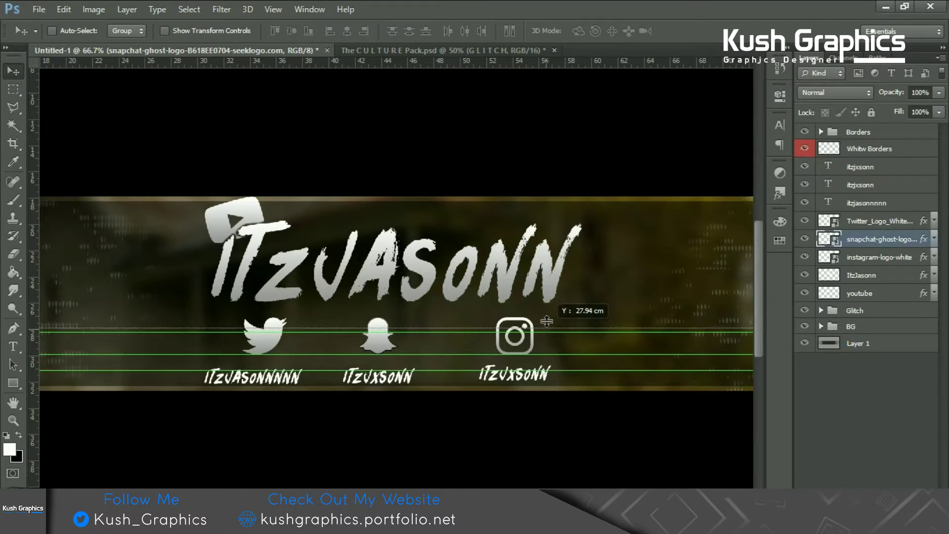
Step: Select the three handle texts and nudge them into line beneath their icons
click(870, 202)
shift+click(870, 167)
drag(634, 284, 638, 277)
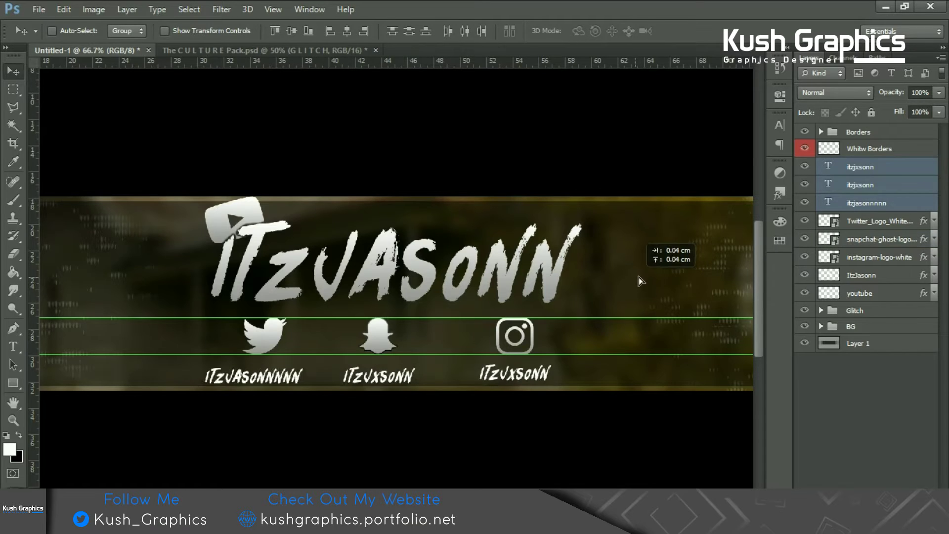
drag(552, 388, 509, 413)
key(alt+bracketleft)
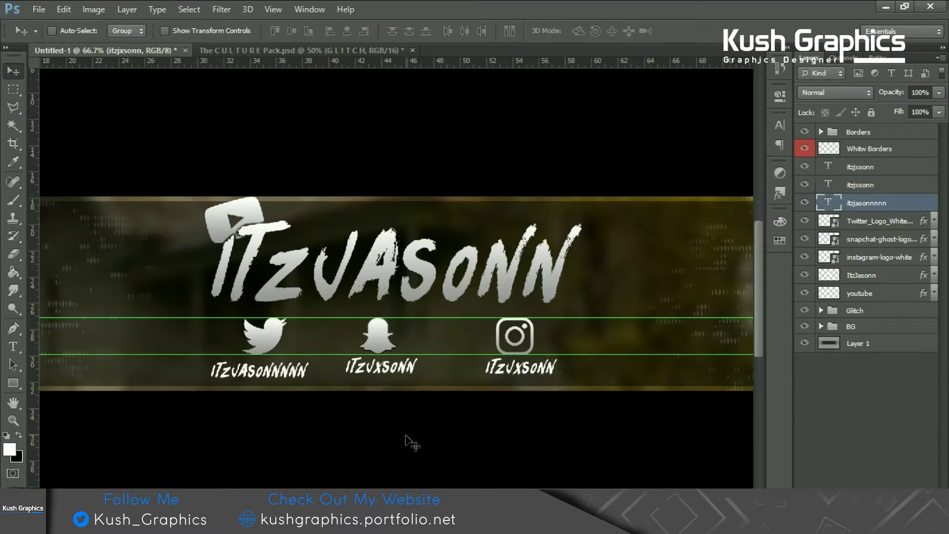
drag(409, 441, 409, 435)
Step: Centre the Snapchat handle text horizontally under the Snapchat icon
key(alt+bracketleft)
key(alt+bracketleft)
ctrl+click(871, 184)
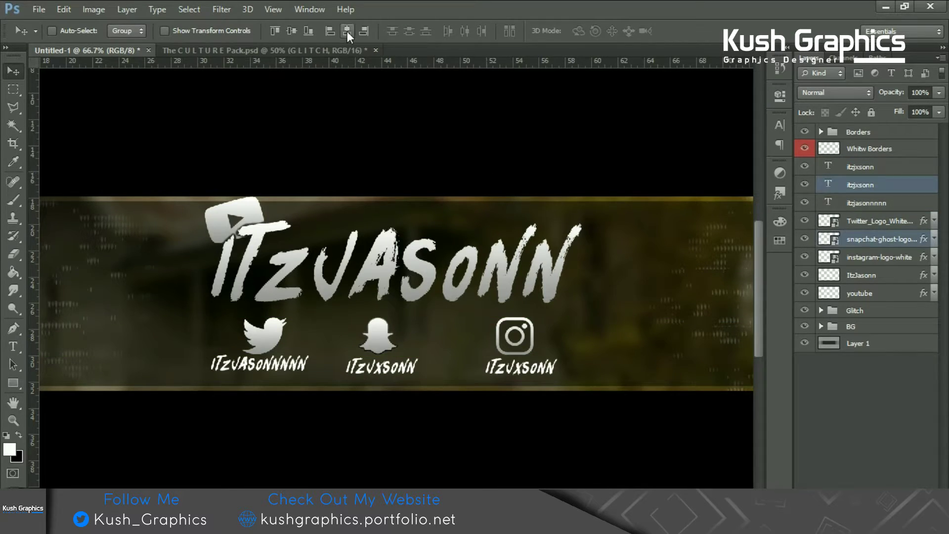
click(347, 30)
click(885, 184)
Step: Temporarily hide Glitch and BG to place guides on the safe-area edges
click(805, 310)
click(805, 326)
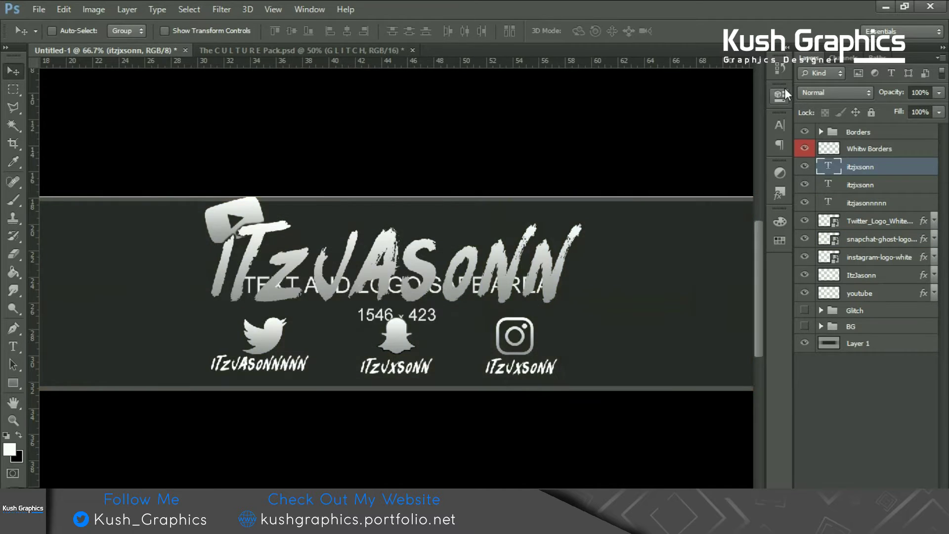
key(ctrl+minus)
key(ctrl+minus)
drag(738, 60, 544, 324)
drag(33, 129, 216, 127)
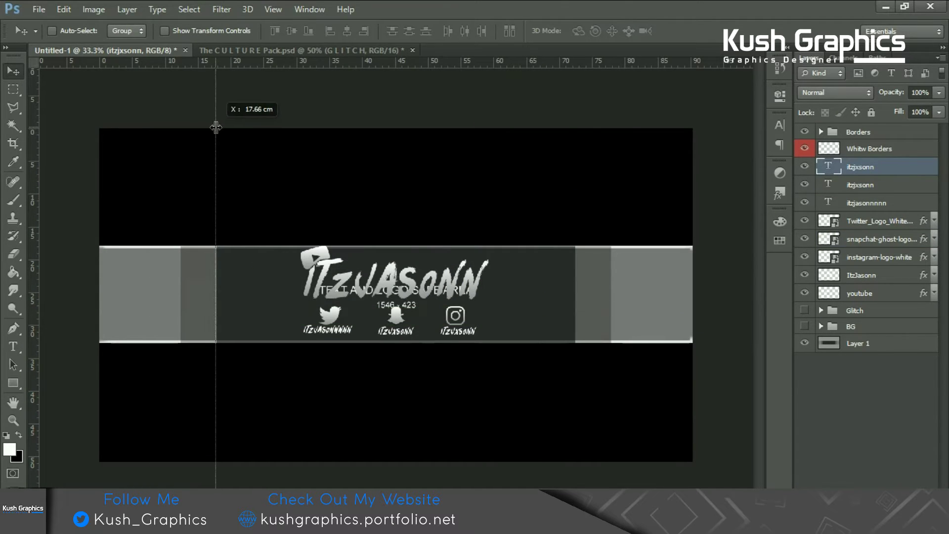
key(ctrl+plus)
click(805, 327)
click(805, 310)
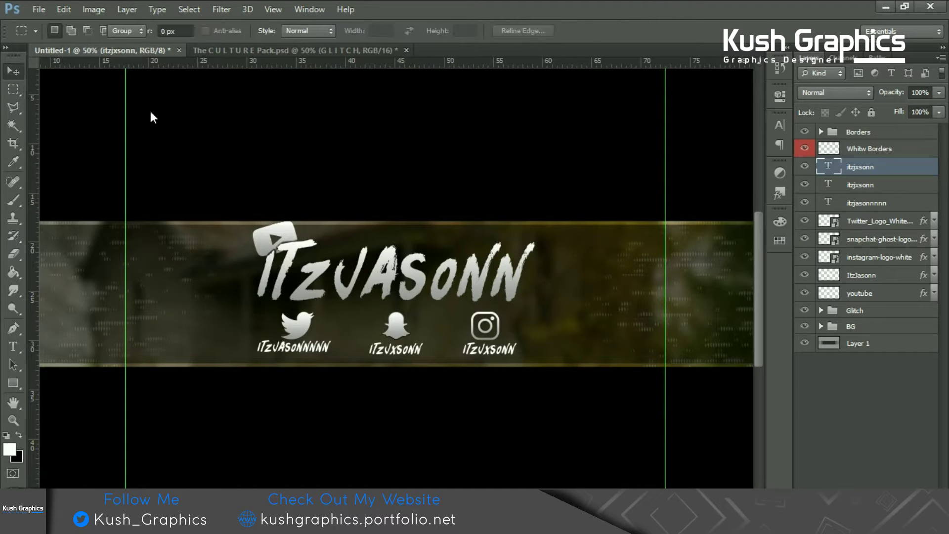
Step: Shift the Twitter and Instagram icon-handle pairs to the guides, then hide the guides
click(854, 204)
ctrl+click(870, 221)
mouse_move(607, 274)
mouse_down()
mouse_move(588, 275)
mouse_move(610, 275)
mouse_up()
click(876, 238)
ctrl+click(860, 184)
click(879, 258)
ctrl+click(861, 167)
drag(594, 313, 603, 312)
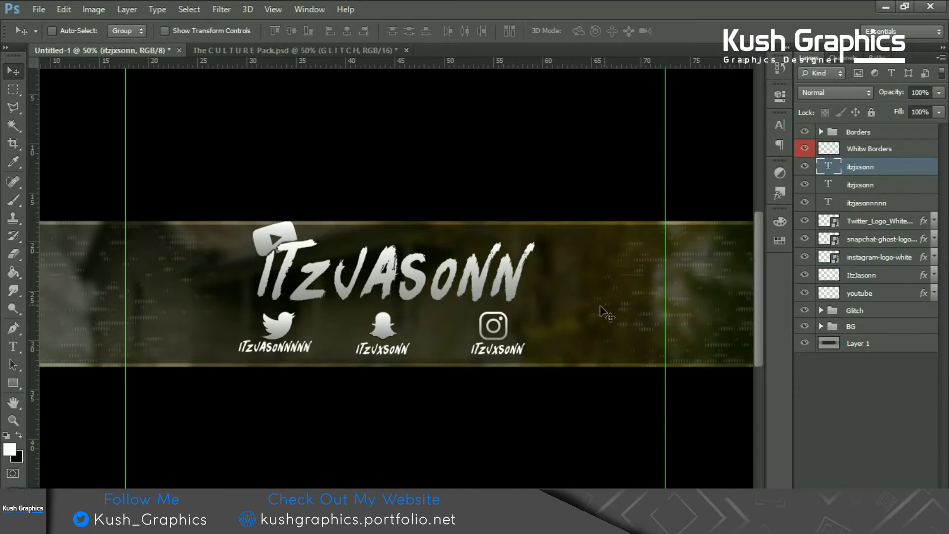
key(ctrl+semicolon)
key(ctrl+minus)
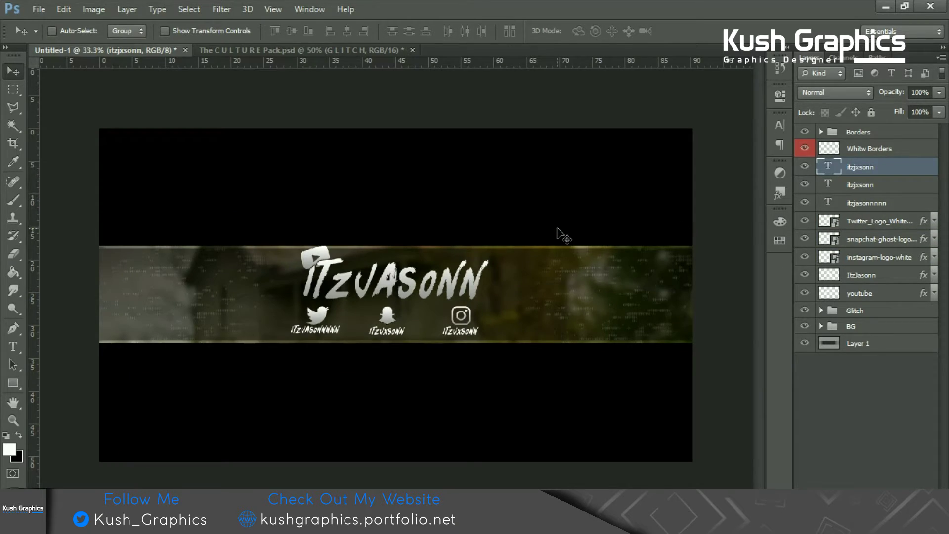
Step: Group the logo, title and icon layers, centre them horizontally, then ungroup
ctrl+click(860, 292)
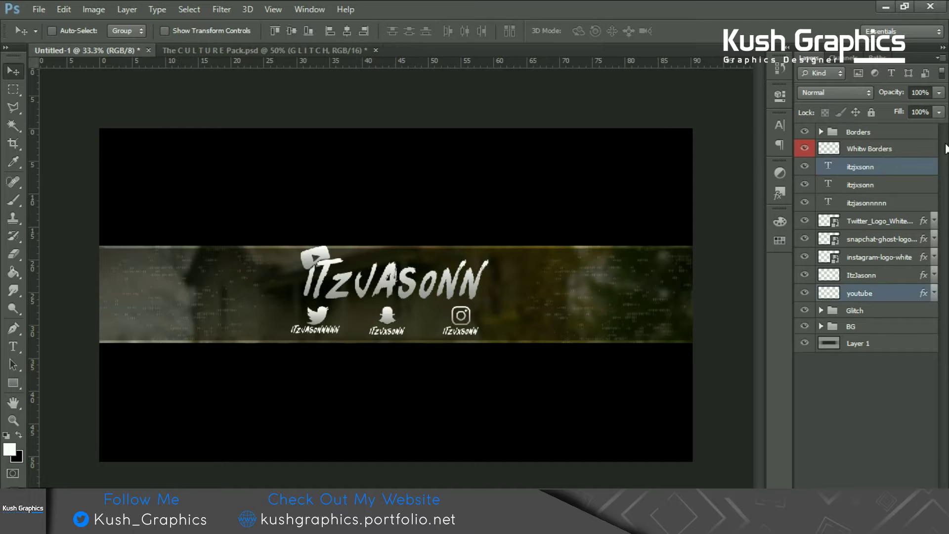
shift+click(885, 294)
key(ctrl+g)
key(ctrl+a)
click(347, 31)
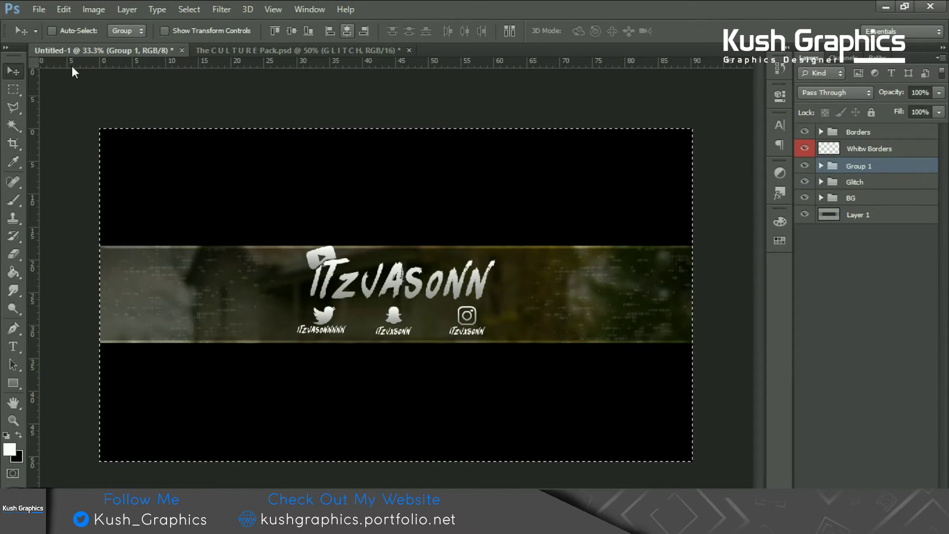
key(e)
right_click(860, 167)
click(840, 221)
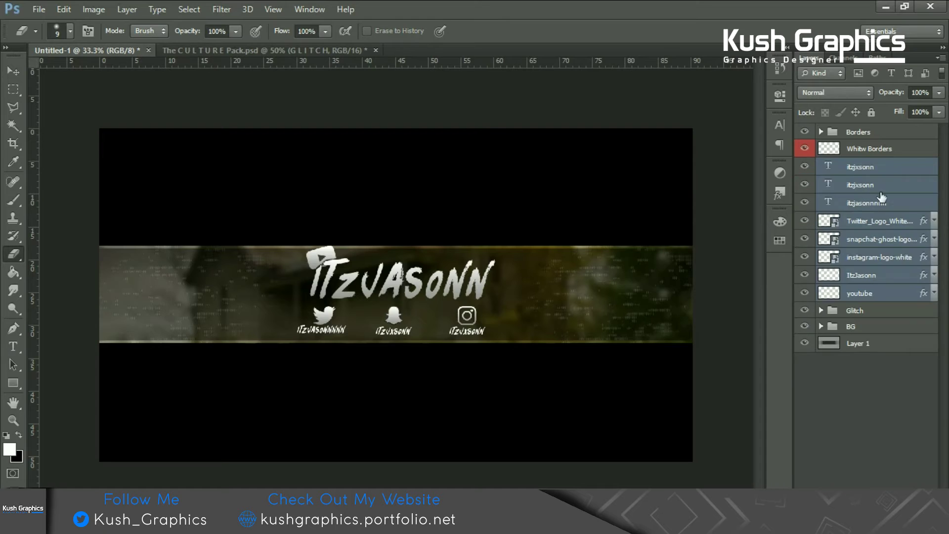
Step: Trim the YouTube icon's top straight at the banner band's upper edge
click(861, 293)
scroll(321, 257, up, 3)
scroll(320, 257, up, 1)
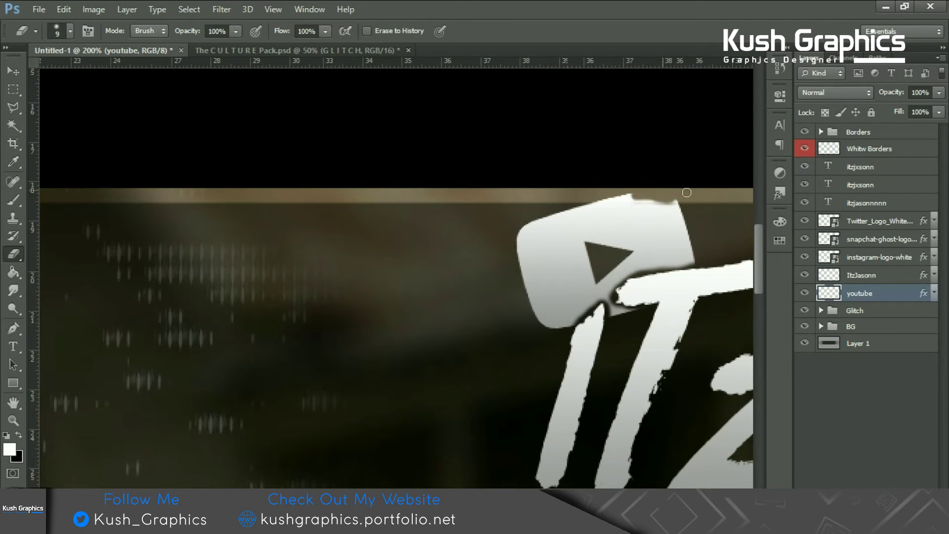
key(ctrl+z)
key(m)
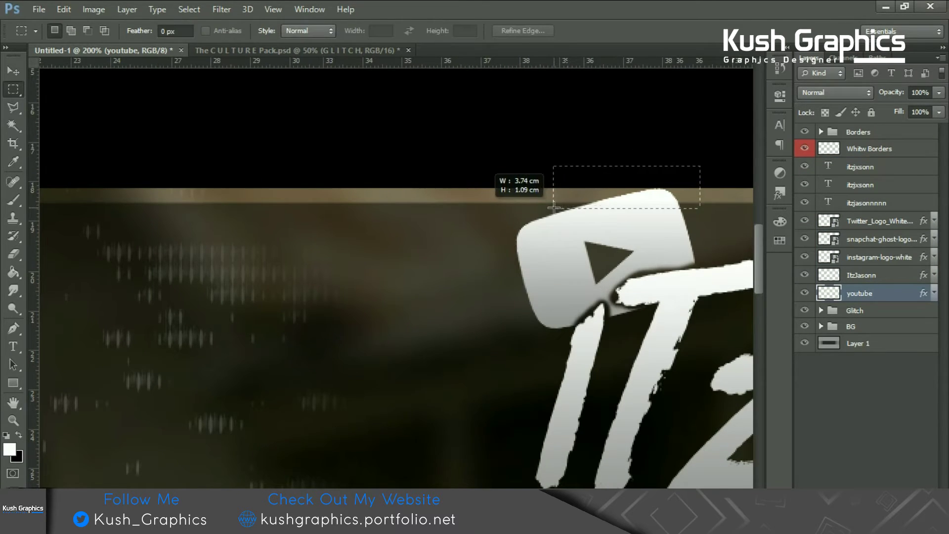
key(Delete)
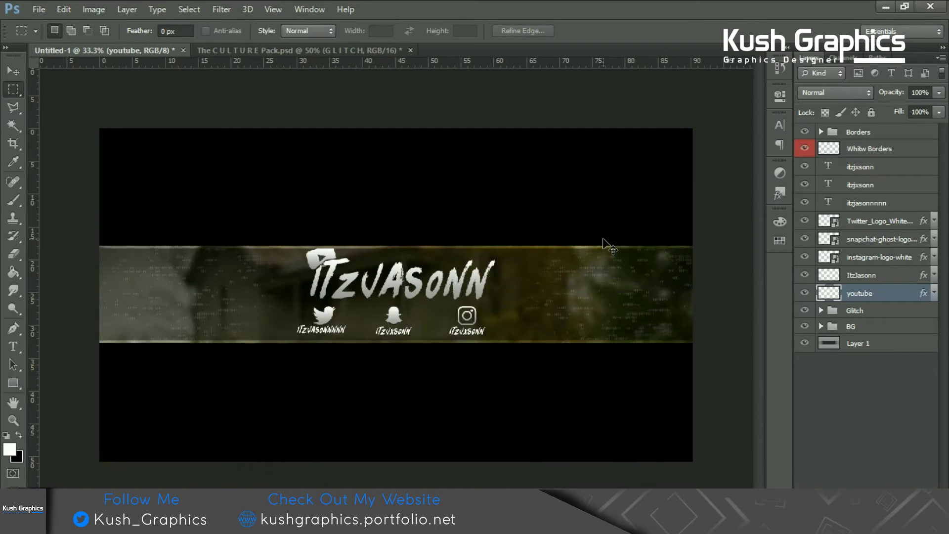